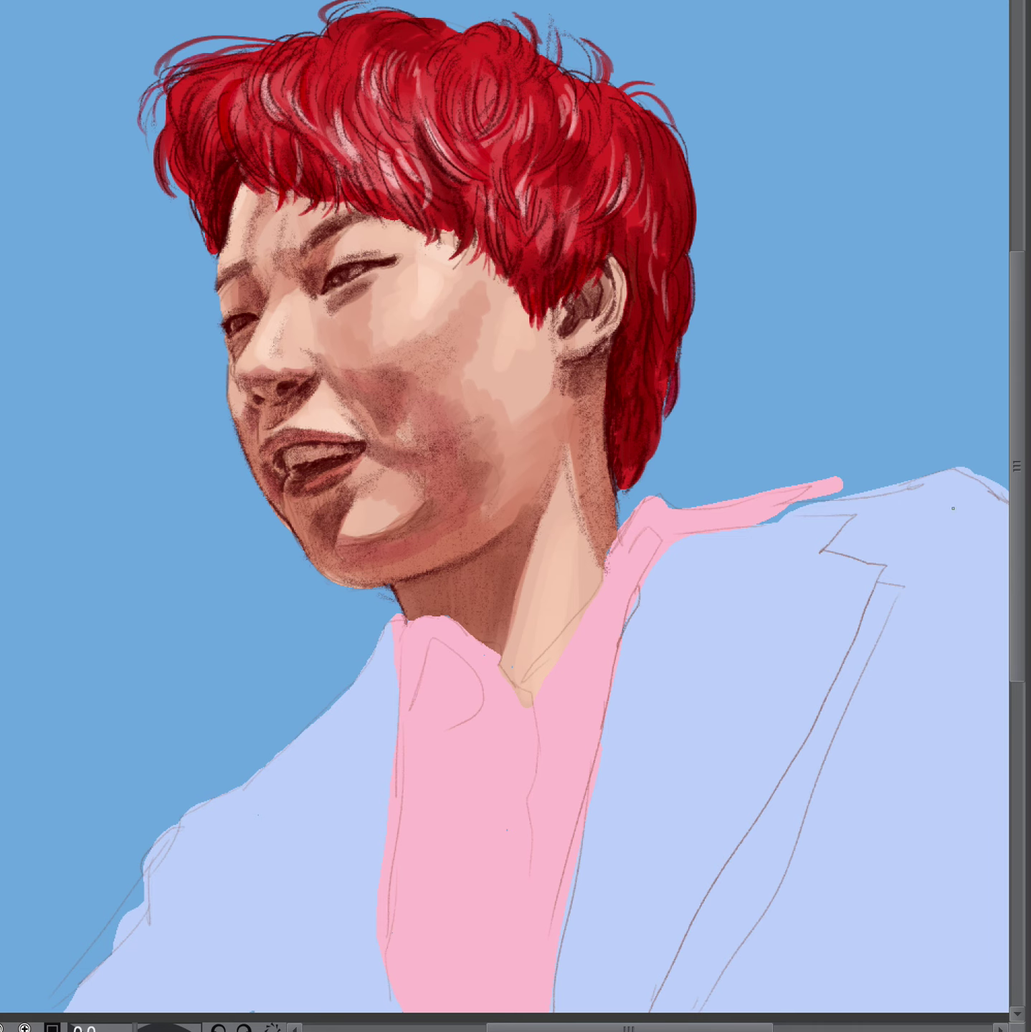
- Outline the shirt front's left edge, collar top and button placket in dark brown, hatching shadow along the lower left edge
left_click_drag(1017, 533, 1017, 540)
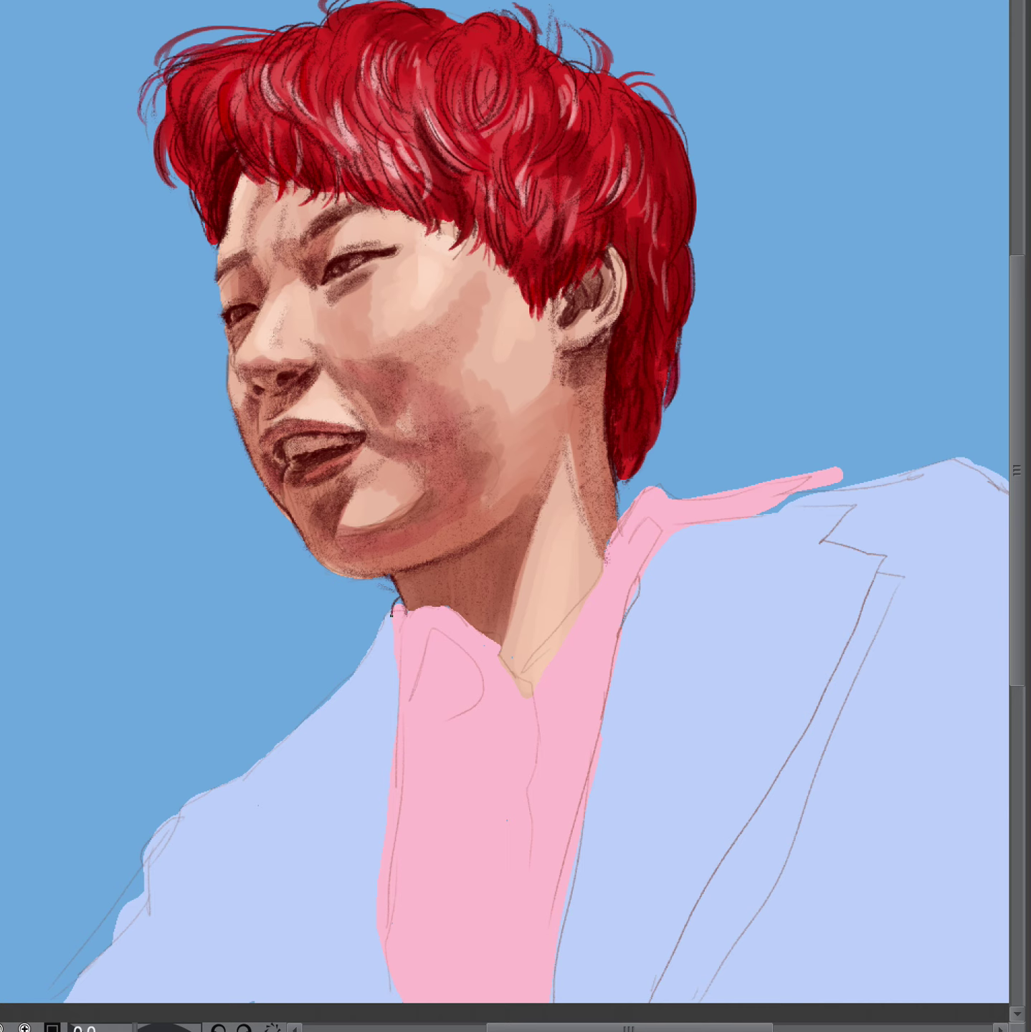
mouse_move(391, 613)
left_mouse_down()
mouse_move(397, 721)
mouse_move(382, 926)
mouse_move(411, 1003)
left_mouse_up()
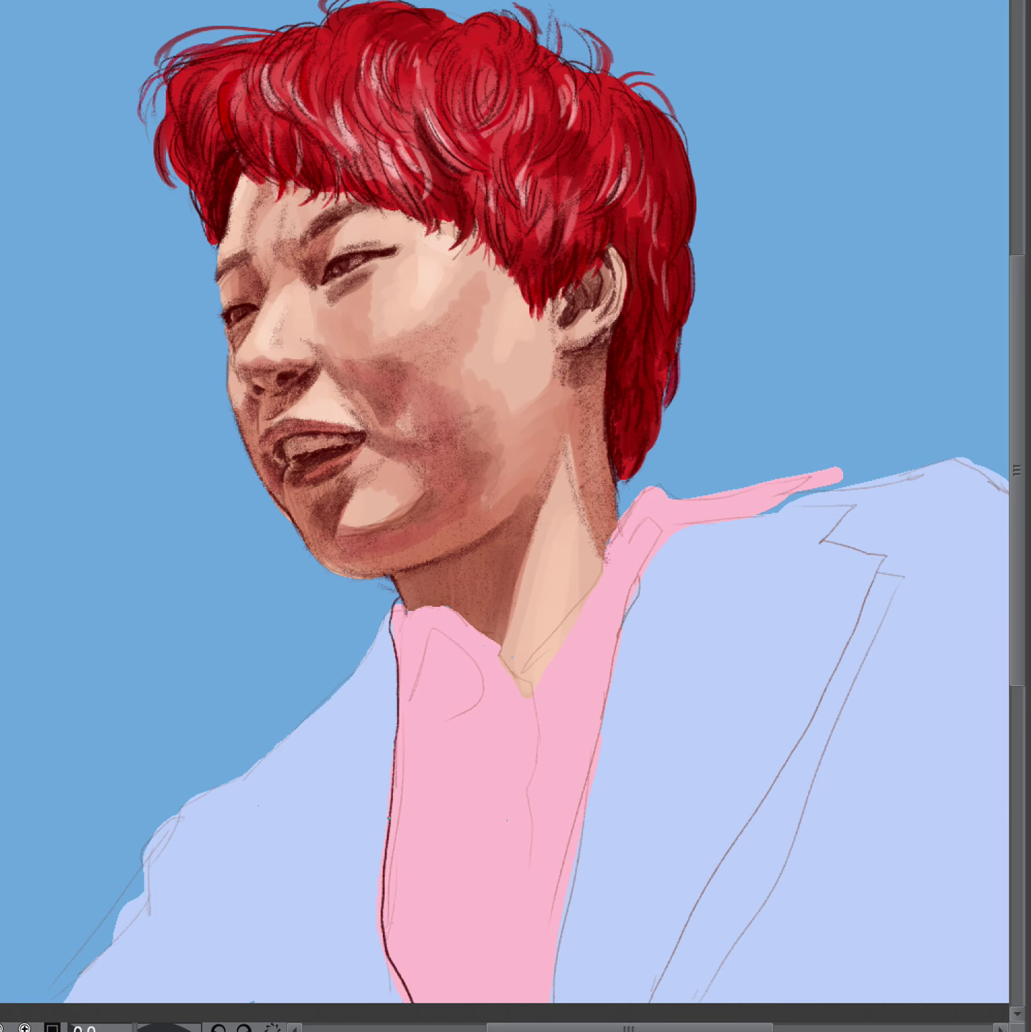
mouse_move(392, 765)
left_mouse_down()
mouse_move(376, 926)
mouse_move(413, 1011)
mouse_move(391, 965)
mouse_move(399, 886)
mouse_move(396, 938)
mouse_move(387, 909)
mouse_move(378, 934)
mouse_move(381, 888)
mouse_move(394, 959)
mouse_move(392, 857)
mouse_move(394, 908)
mouse_move(390, 875)
mouse_move(383, 892)
mouse_move(395, 759)
left_mouse_up()
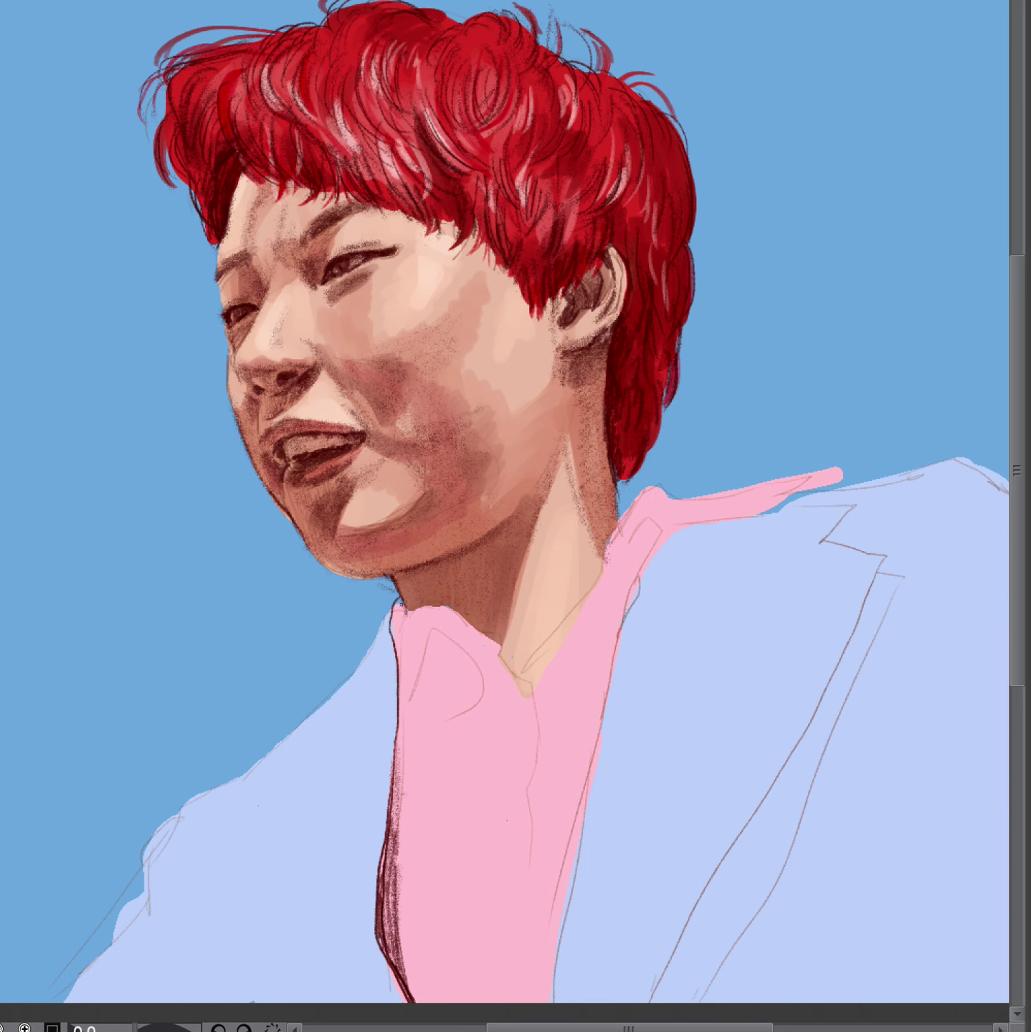
mouse_move(400, 624)
left_mouse_down()
mouse_move(442, 605)
mouse_move(492, 631)
mouse_move(492, 653)
mouse_move(529, 699)
mouse_move(528, 1000)
left_mouse_up()
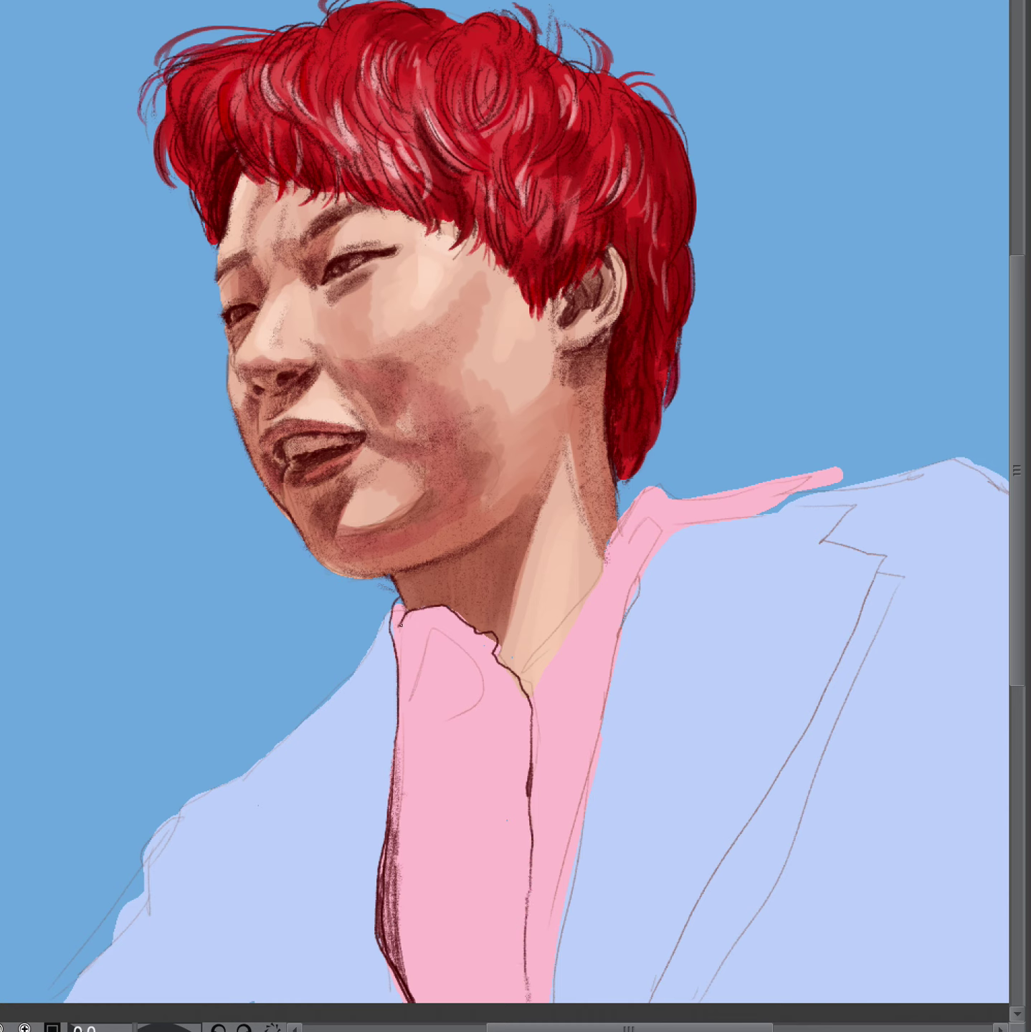
- Draw the left collar's folds and two round shirt buttons, and hatch soft fabric creases across the shirt front
mouse_move(401, 636)
left_mouse_down()
mouse_move(397, 723)
mouse_move(425, 650)
mouse_move(424, 638)
mouse_move(405, 632)
mouse_move(438, 641)
mouse_move(426, 671)
mouse_move(454, 644)
mouse_move(456, 620)
mouse_move(455, 640)
mouse_move(468, 632)
mouse_move(458, 646)
mouse_move(421, 623)
mouse_move(403, 630)
mouse_move(410, 615)
mouse_move(442, 610)
mouse_move(486, 638)
mouse_move(471, 638)
mouse_move(488, 652)
mouse_move(432, 666)
mouse_move(400, 717)
mouse_move(513, 681)
mouse_move(503, 722)
left_mouse_up()
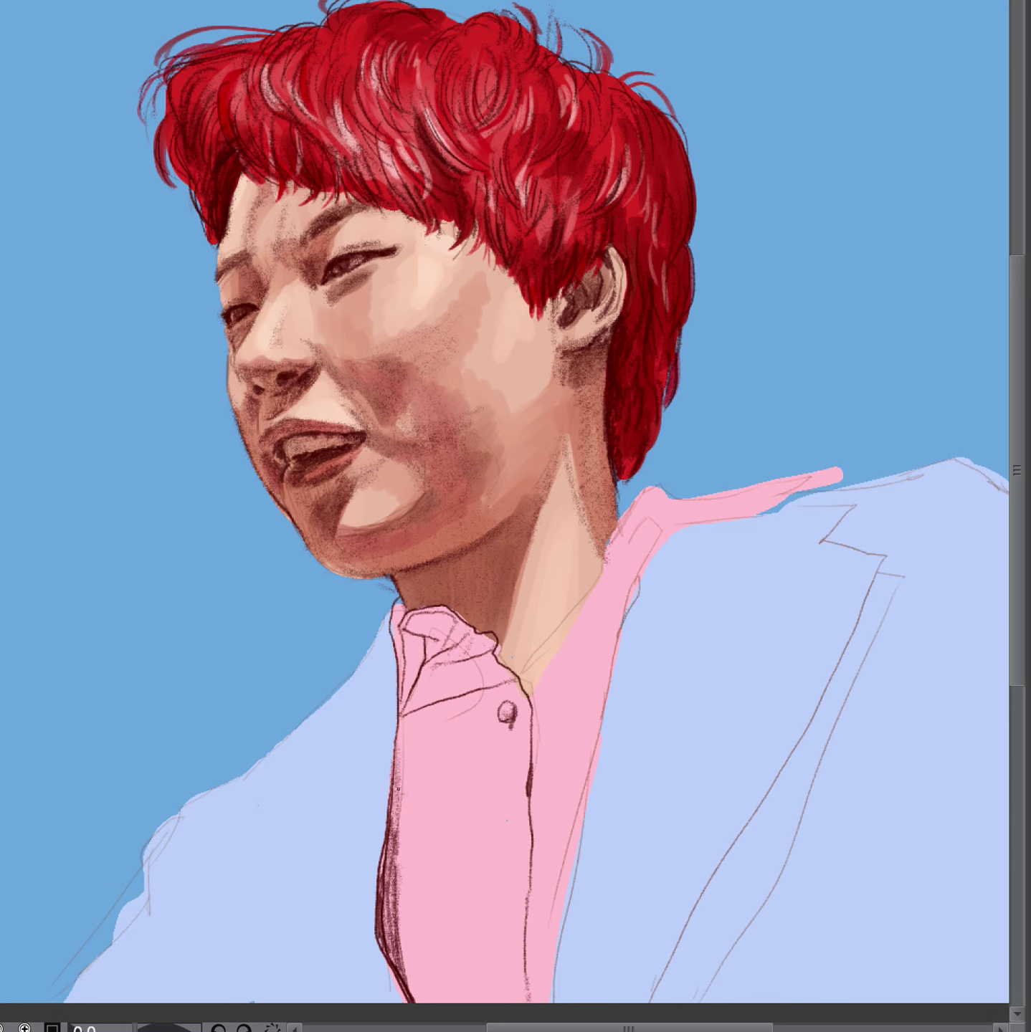
mouse_move(390, 793)
left_mouse_down()
mouse_move(441, 769)
mouse_move(399, 749)
mouse_move(440, 735)
mouse_move(397, 757)
mouse_move(402, 771)
mouse_move(423, 776)
mouse_move(413, 786)
mouse_move(474, 719)
mouse_move(501, 726)
left_mouse_up()
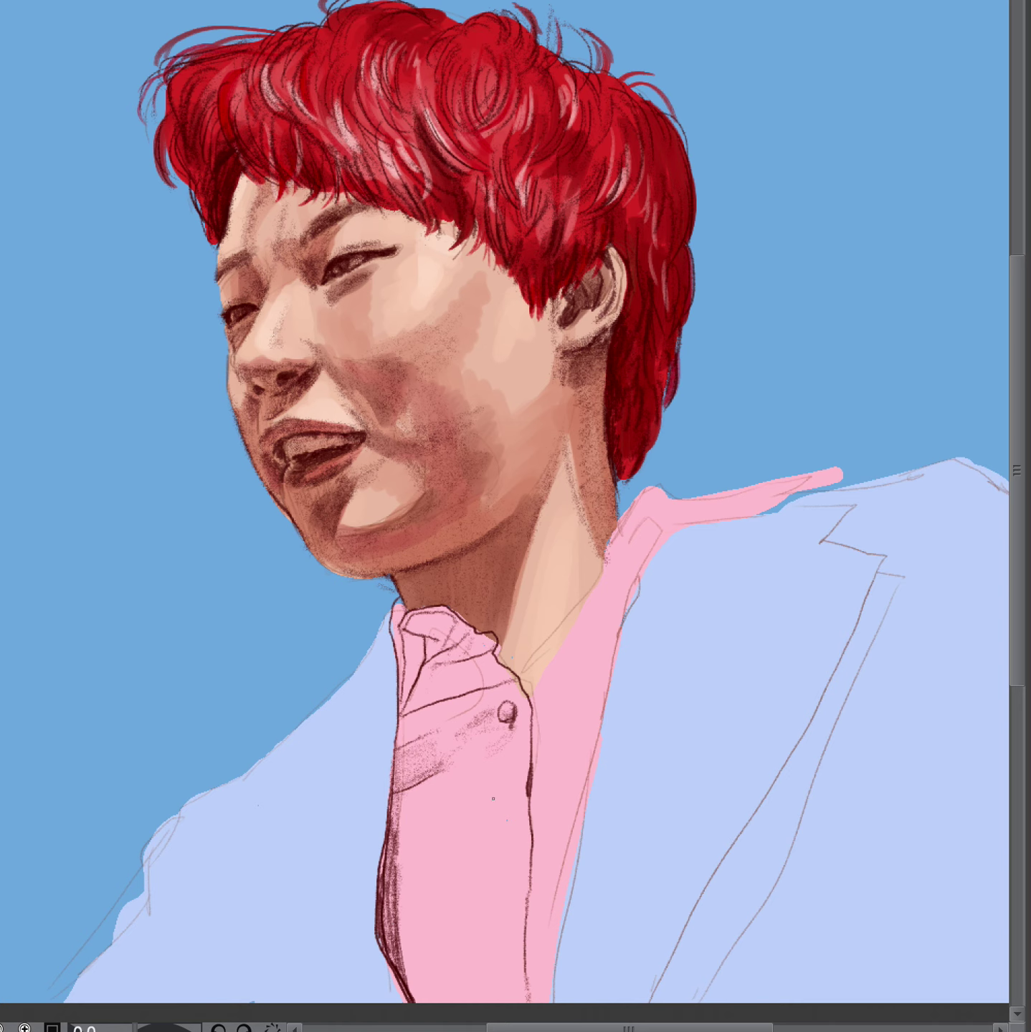
mouse_move(510, 844)
left_mouse_down()
mouse_move(409, 935)
mouse_move(423, 947)
mouse_move(412, 925)
mouse_move(452, 903)
mouse_move(430, 936)
mouse_move(410, 930)
mouse_move(464, 896)
left_mouse_up()
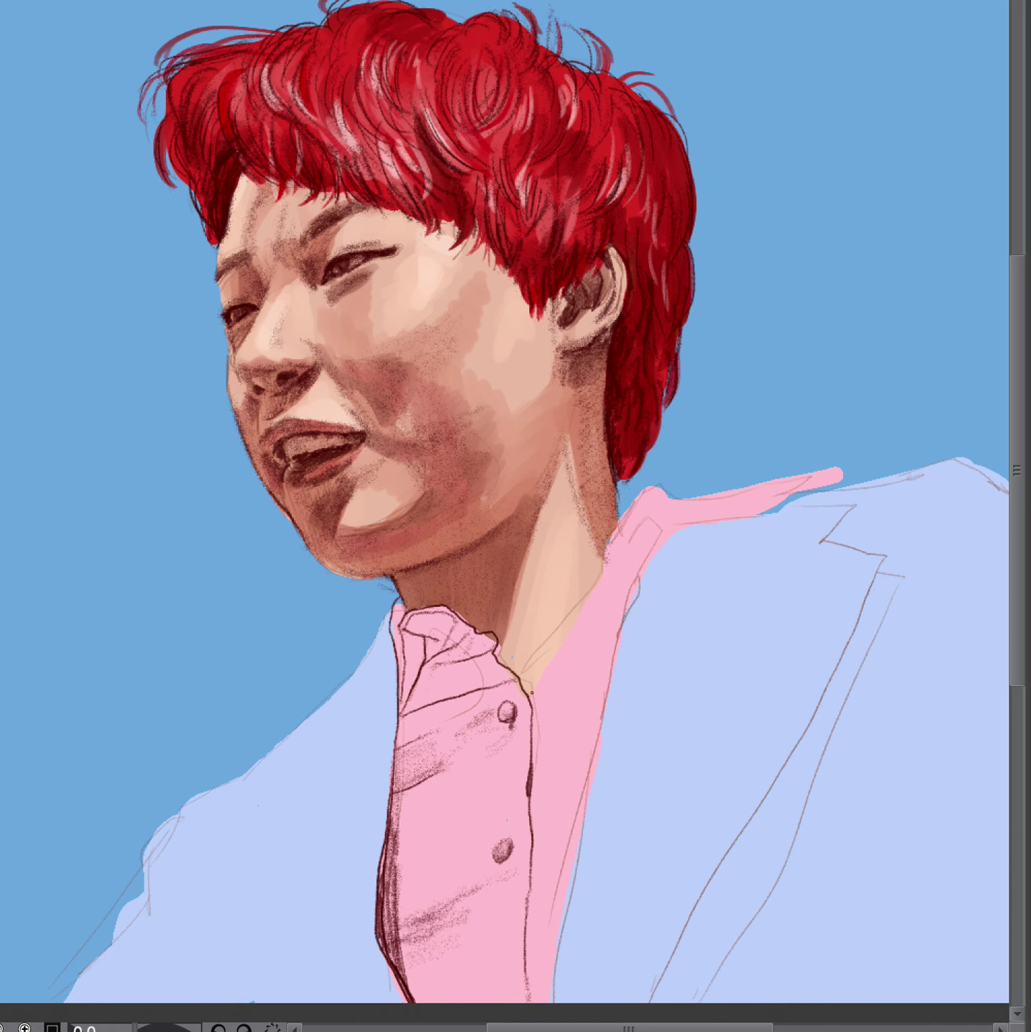
- Outline the right side of the shirt collar and opening in dark brown, and shade inside it
mouse_move(522, 690)
left_mouse_down()
mouse_move(643, 491)
mouse_move(701, 495)
mouse_move(837, 463)
mouse_move(705, 519)
mouse_move(661, 518)
mouse_move(715, 495)
left_mouse_up()
mouse_move(644, 498)
left_mouse_down()
mouse_move(618, 542)
mouse_move(639, 527)
mouse_move(636, 540)
mouse_move(661, 534)
mouse_move(617, 625)
mouse_move(552, 1003)
left_mouse_up()
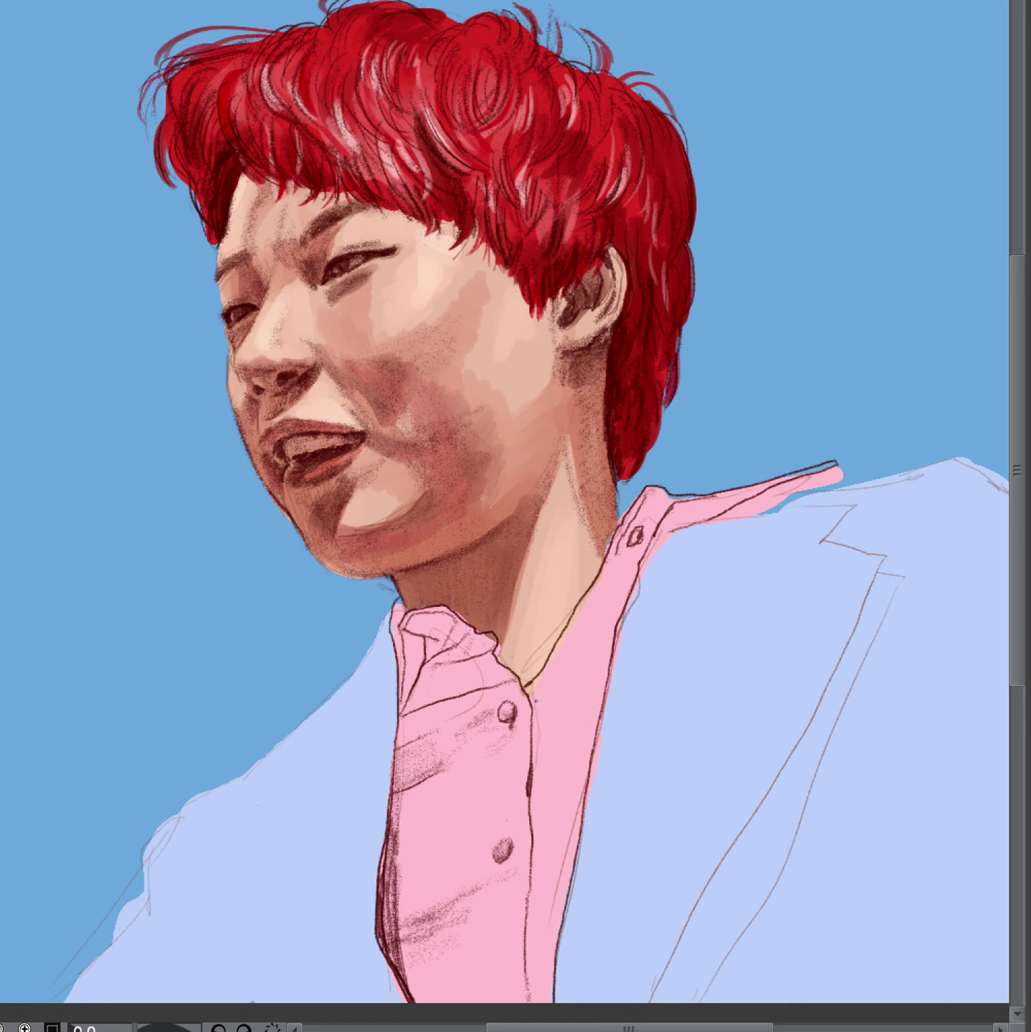
left_click_drag(532, 708, 610, 665)
key("ctrl+z")
mouse_move(532, 708)
left_mouse_down()
mouse_move(595, 669)
mouse_move(575, 681)
mouse_move(611, 624)
left_mouse_up()
mouse_move(607, 586)
left_mouse_down()
mouse_move(621, 548)
mouse_move(610, 571)
mouse_move(635, 559)
mouse_move(623, 552)
mouse_move(636, 563)
mouse_move(623, 544)
mouse_move(648, 516)
mouse_move(561, 674)
mouse_move(569, 680)
mouse_move(598, 663)
mouse_move(544, 693)
mouse_move(577, 618)
mouse_move(588, 606)
mouse_move(603, 610)
left_mouse_up()
- Outline the notched right jacket lapel in dark brown and hatch the shadow it casts along its outer edge
mouse_move(707, 485)
left_mouse_down()
mouse_move(680, 510)
mouse_move(829, 487)
mouse_move(790, 493)
mouse_move(841, 498)
mouse_move(830, 533)
mouse_move(800, 530)
left_mouse_up()
mouse_move(824, 538)
left_mouse_down()
mouse_move(893, 551)
mouse_move(736, 815)
mouse_move(650, 1003)
left_mouse_up()
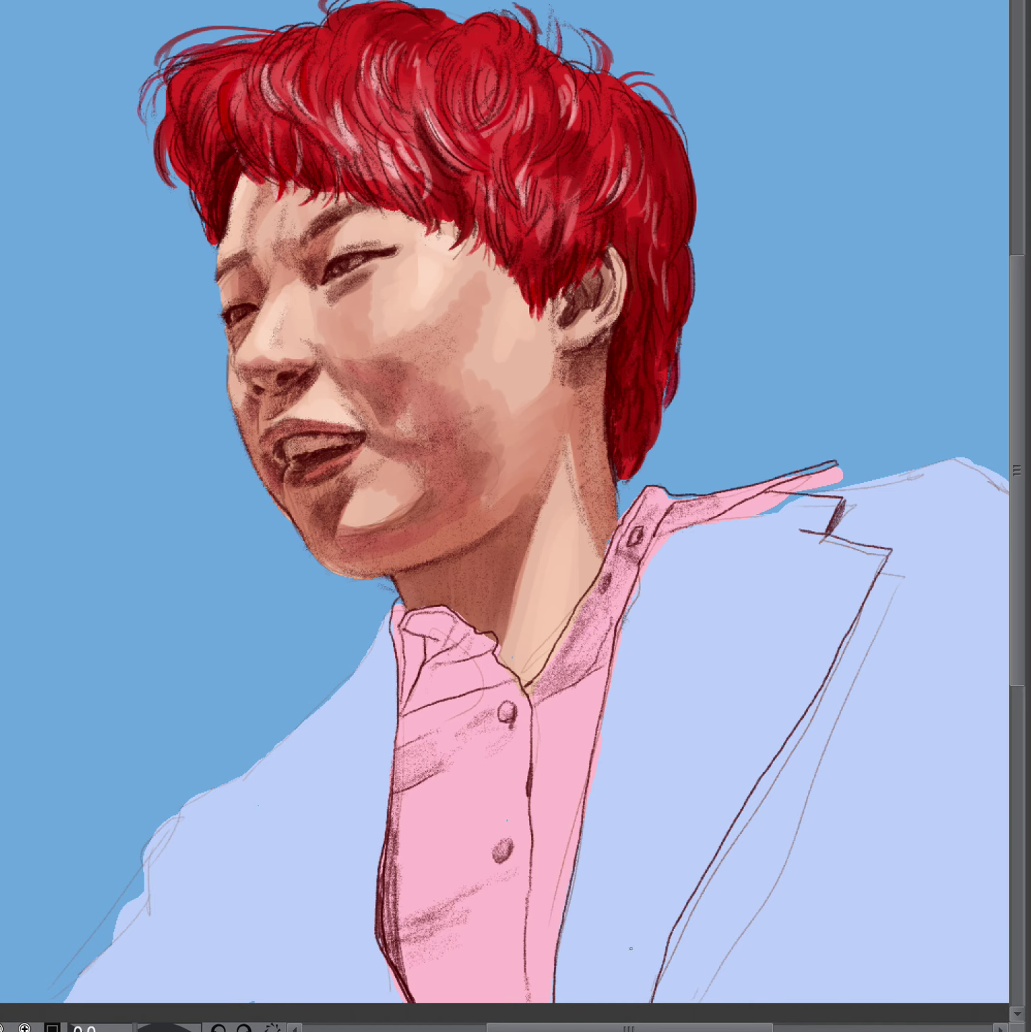
mouse_move(673, 943)
left_mouse_down()
mouse_move(649, 993)
mouse_move(675, 926)
mouse_move(655, 978)
mouse_move(686, 944)
mouse_move(671, 993)
mouse_move(679, 1000)
mouse_move(770, 842)
left_mouse_up()
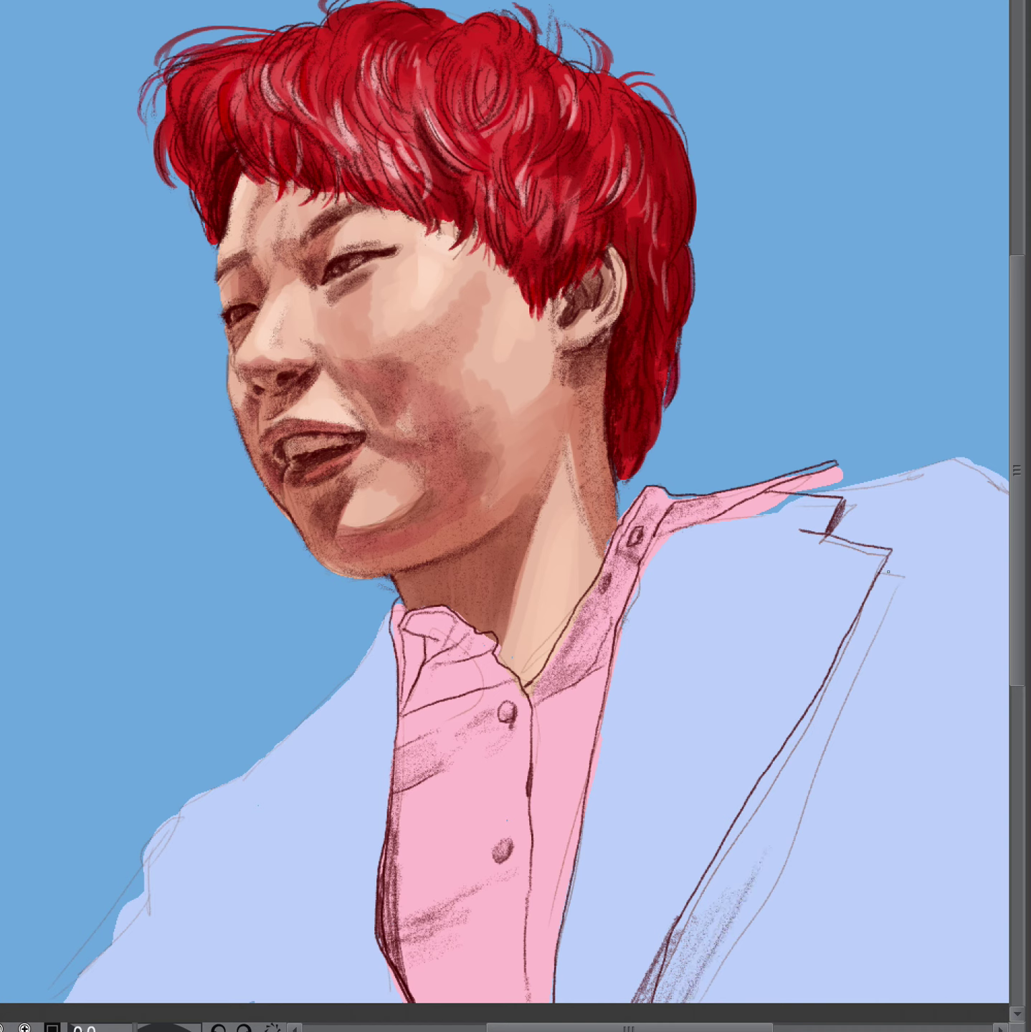
mouse_move(888, 572)
left_mouse_down()
mouse_move(883, 593)
mouse_move(894, 578)
mouse_move(869, 608)
mouse_move(878, 580)
mouse_move(830, 685)
mouse_move(821, 736)
left_mouse_up()
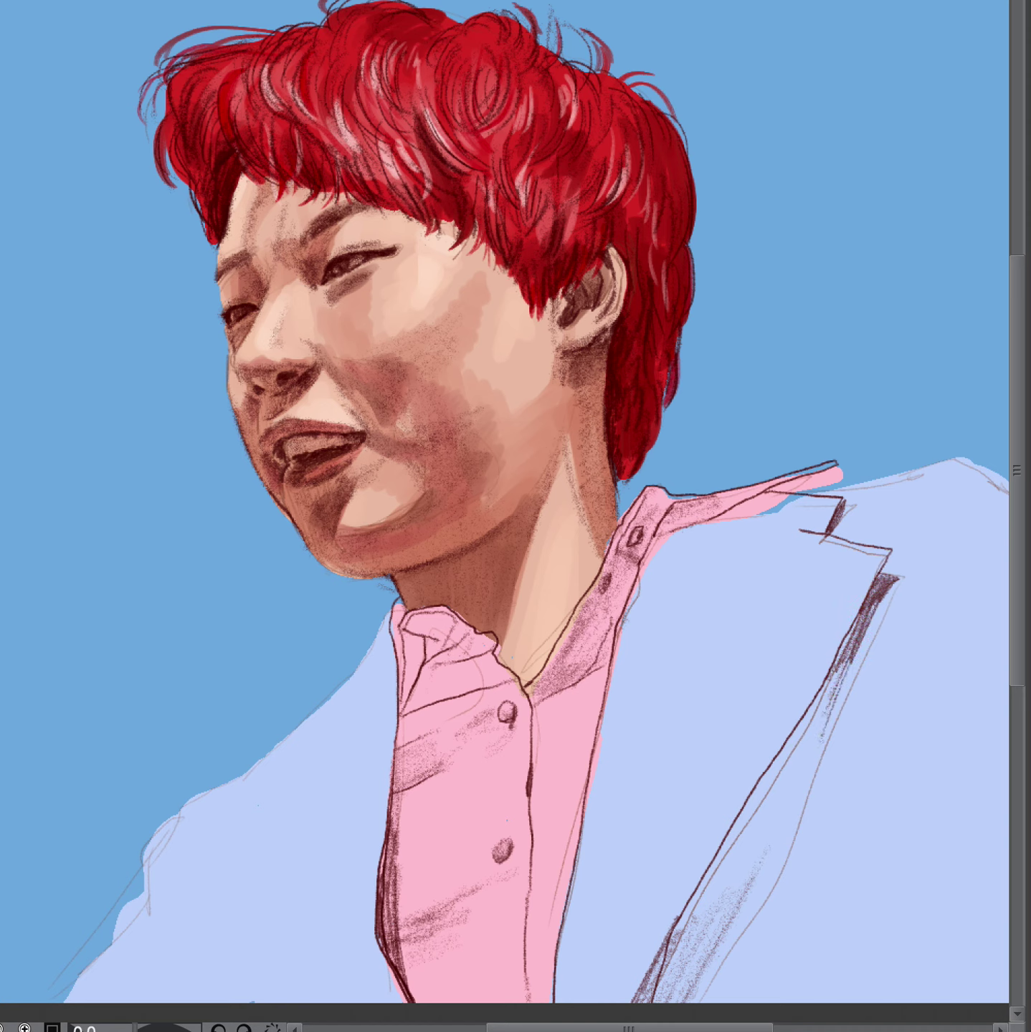
mouse_move(846, 663)
left_mouse_down()
mouse_move(778, 849)
mouse_move(732, 934)
left_mouse_up()
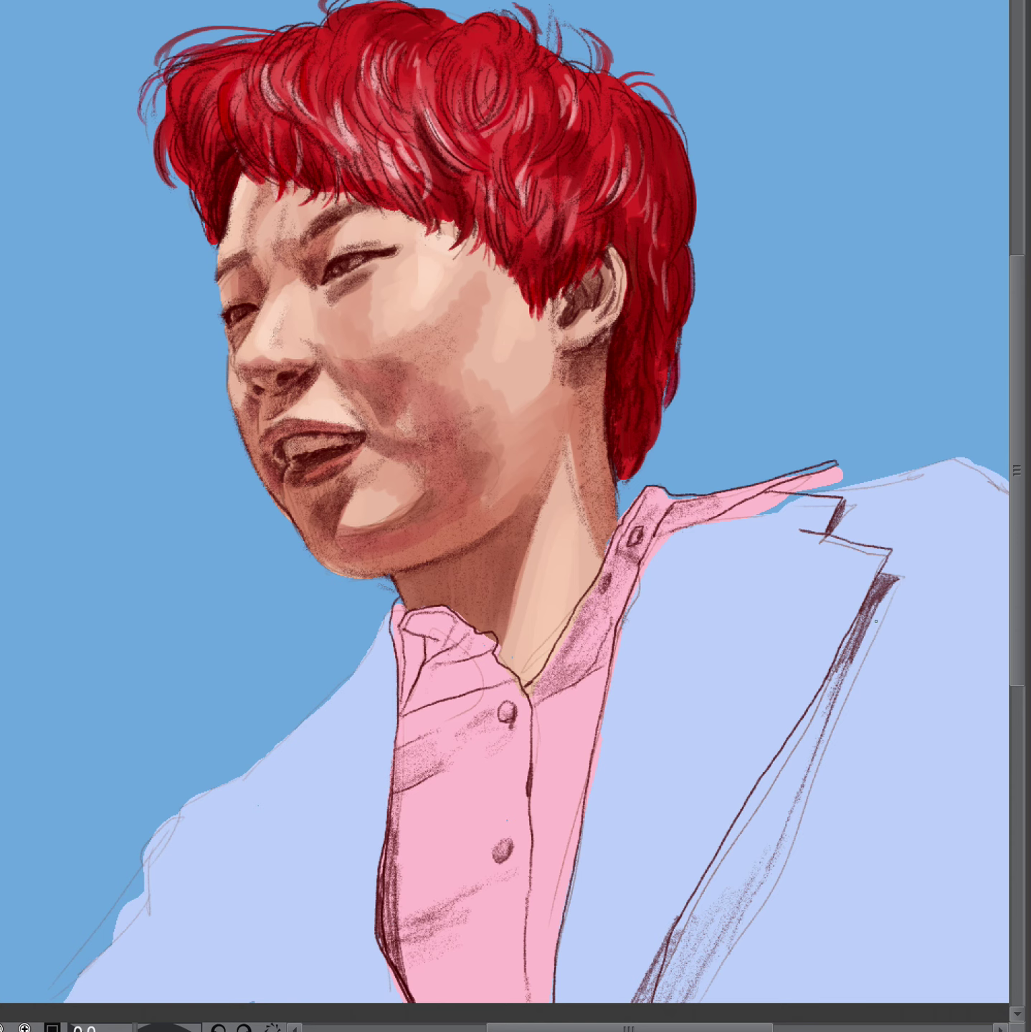
- Sketch a rectangular pocket flap beside the right lapel and outline the jacket's right shoulder
left_click_drag(862, 630, 947, 625)
mouse_move(944, 626)
left_mouse_down()
mouse_move(945, 675)
mouse_move(830, 679)
left_mouse_up()
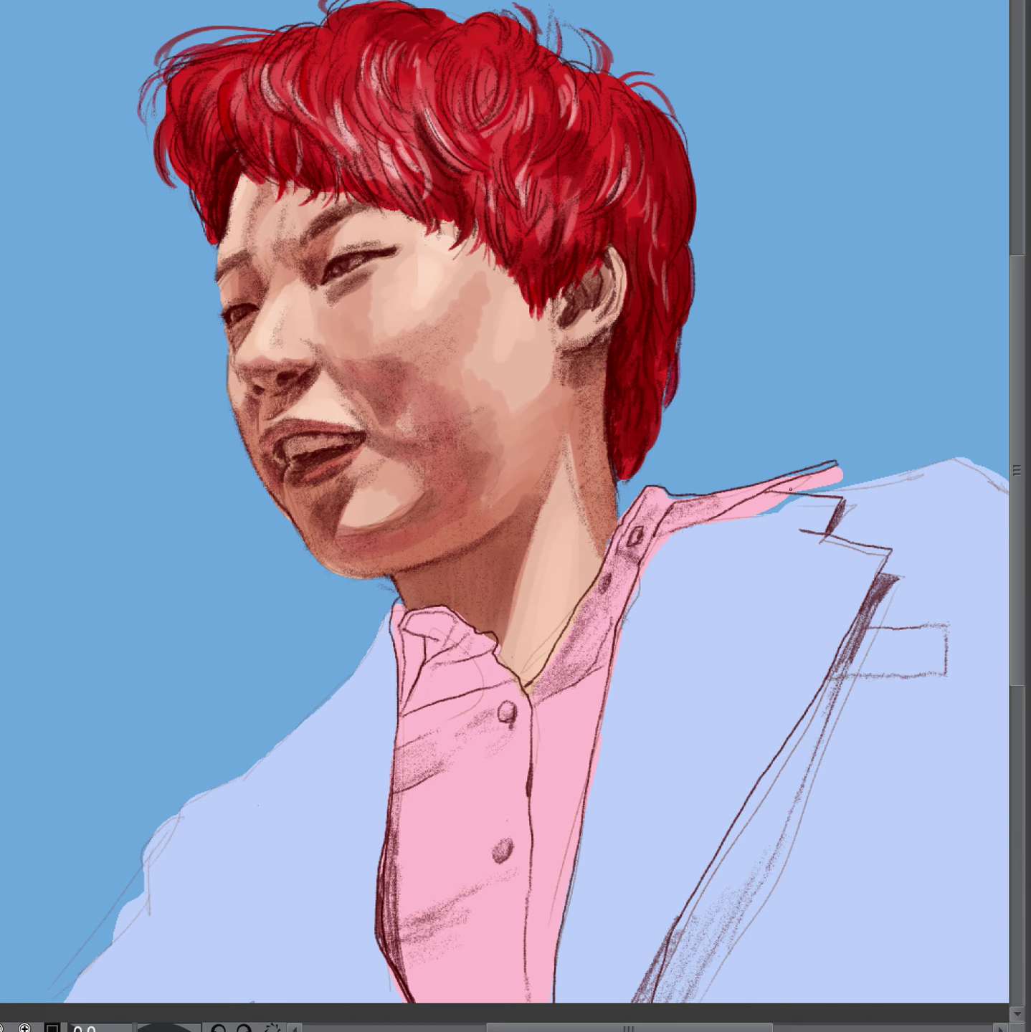
mouse_move(784, 494)
left_mouse_down()
mouse_move(971, 452)
mouse_move(981, 474)
mouse_move(984, 443)
mouse_move(1008, 463)
left_mouse_up()
- Outline the left lapel, shoulder and sleeve of the jacket in dark brown, adding crease lines on the sleeve
mouse_move(390, 611)
left_mouse_down()
mouse_move(289, 731)
mouse_move(231, 776)
mouse_move(205, 826)
mouse_move(165, 853)
mouse_move(246, 1005)
left_mouse_up()
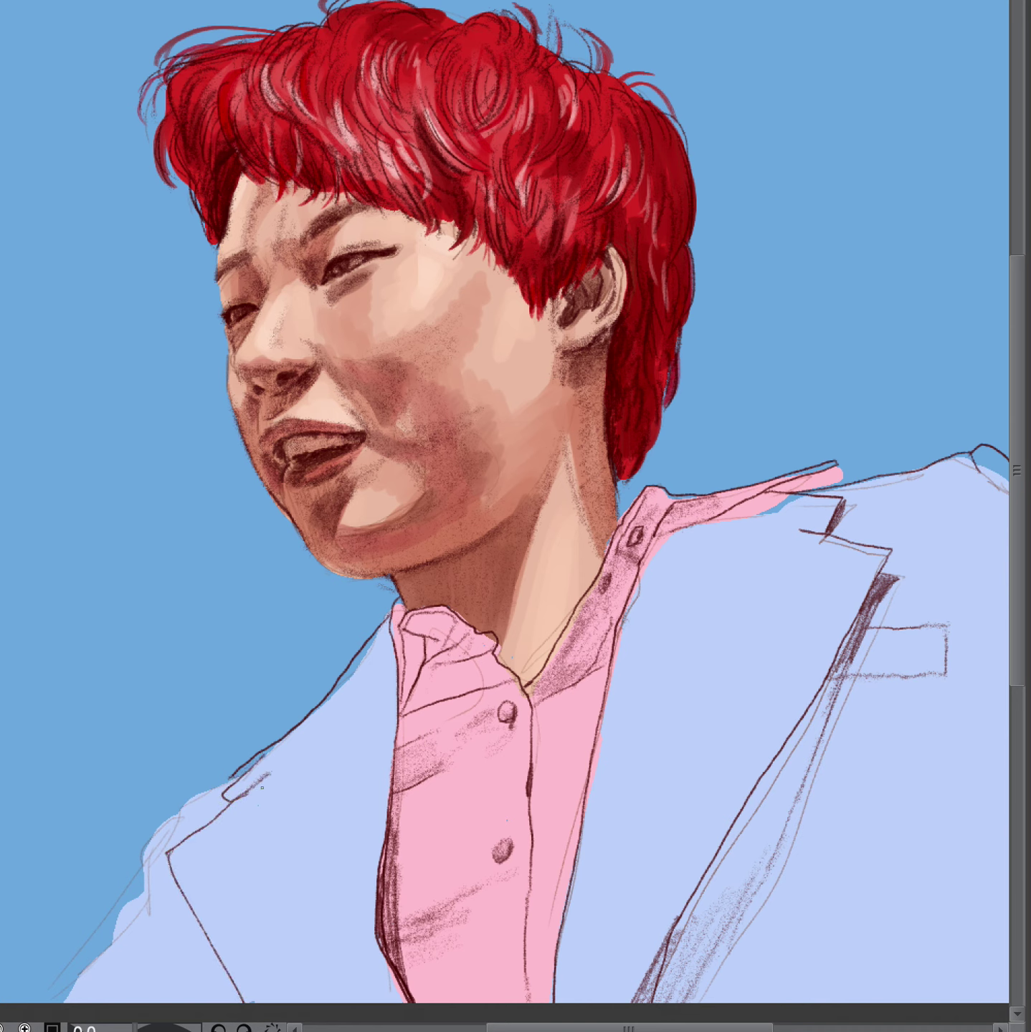
mouse_move(233, 770)
left_mouse_down()
mouse_move(144, 812)
mouse_move(147, 905)
left_mouse_up()
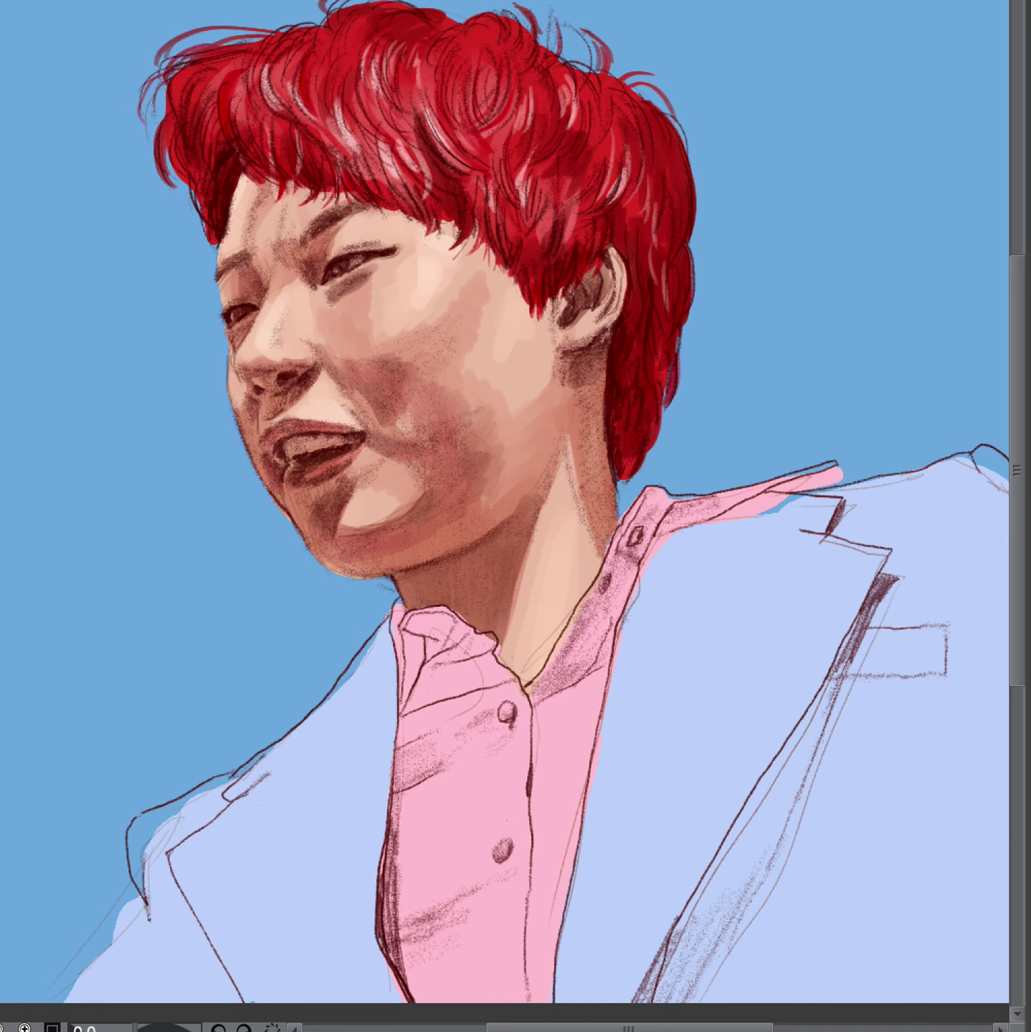
mouse_move(132, 823)
left_mouse_down()
mouse_move(91, 872)
mouse_move(97, 938)
mouse_move(80, 950)
mouse_move(68, 1003)
left_mouse_up()
mouse_move(111, 882)
left_mouse_down()
mouse_move(112, 946)
mouse_move(161, 928)
mouse_move(154, 924)
mouse_move(160, 999)
left_mouse_up()
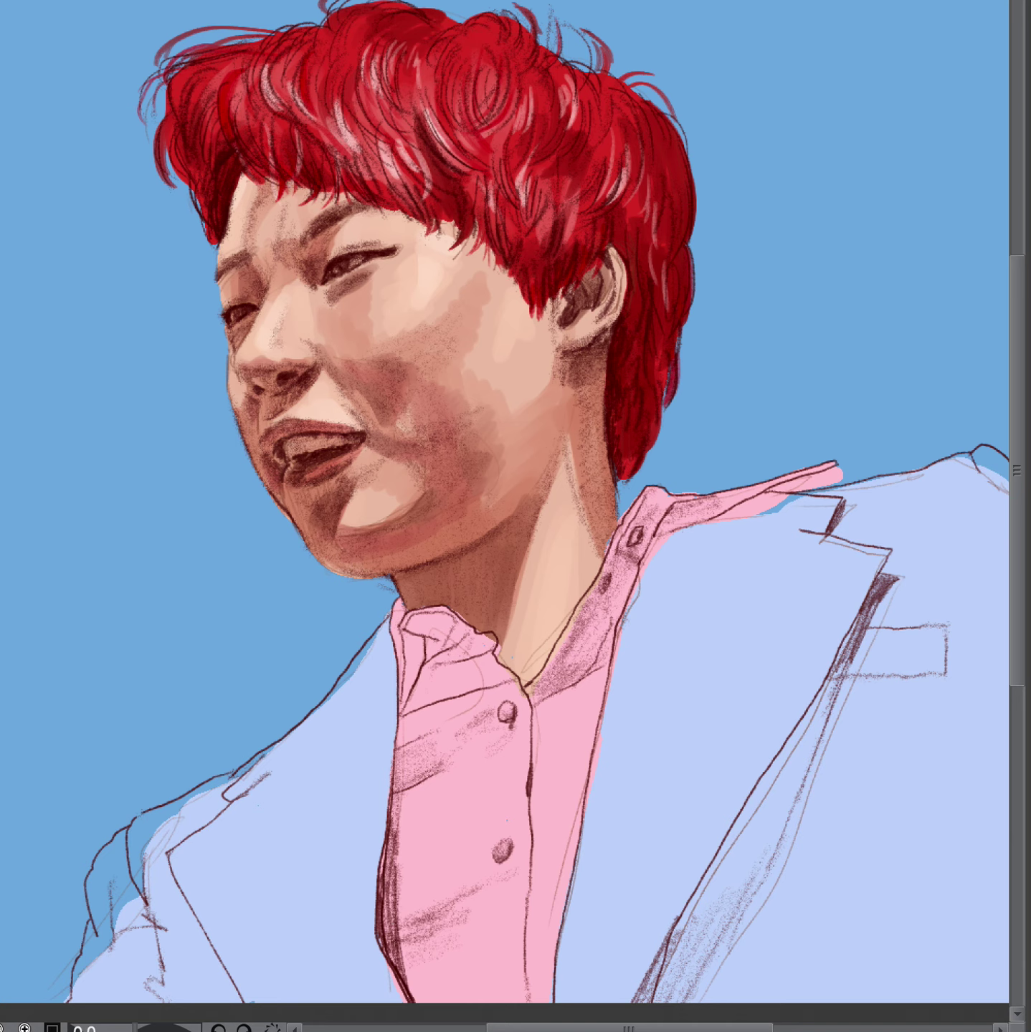
- Clean up the pink shirt fill along the left collar edge and trim the excess below the right collar's tip
left_click_drag(455, 611, 503, 648)
mouse_move(475, 618)
left_mouse_down()
mouse_move(453, 604)
mouse_move(506, 645)
mouse_move(504, 663)
left_mouse_up()
mouse_move(824, 479)
left_mouse_down()
mouse_move(781, 487)
mouse_move(829, 468)
mouse_move(739, 507)
mouse_move(782, 494)
mouse_move(750, 511)
left_mouse_up()
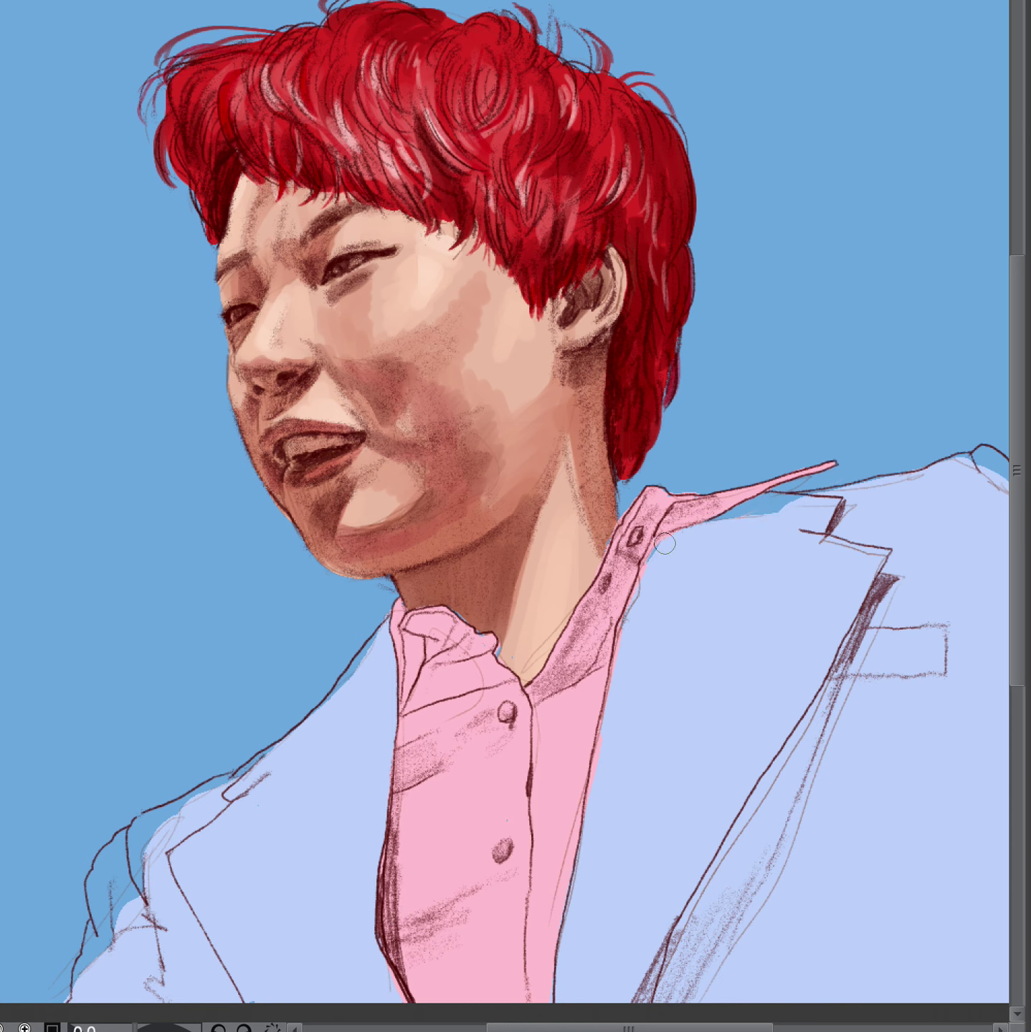
mouse_move(664, 542)
left_mouse_down()
mouse_move(648, 553)
mouse_move(621, 649)
left_mouse_up()
mouse_move(98, 962)
left_mouse_down()
mouse_move(82, 976)
mouse_move(104, 863)
mouse_move(163, 817)
mouse_move(151, 821)
mouse_move(248, 770)
left_mouse_up()
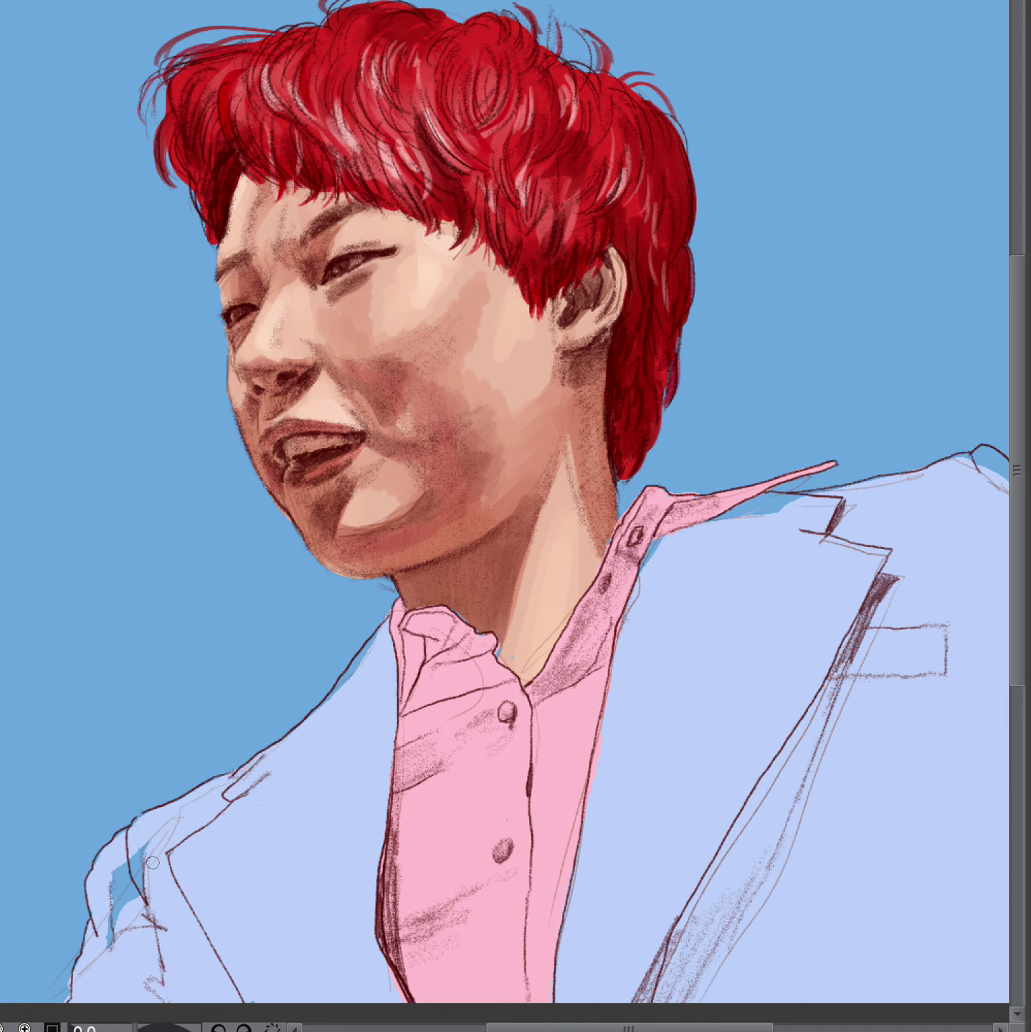
mouse_move(152, 862)
left_mouse_down()
mouse_move(115, 933)
mouse_move(122, 953)
mouse_move(146, 967)
left_mouse_up()
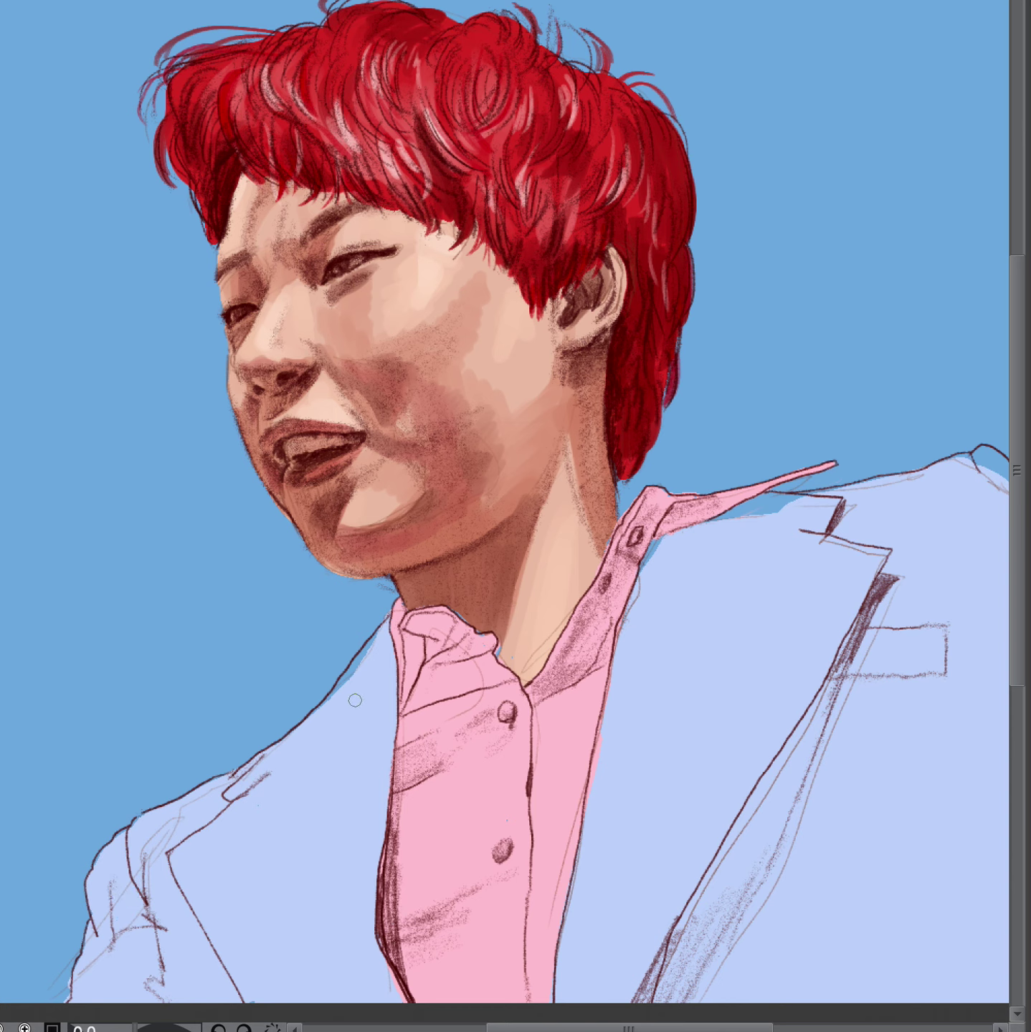
left_click_drag(339, 704, 385, 631)
mouse_move(340, 703)
left_mouse_down()
mouse_move(359, 665)
mouse_move(325, 712)
left_mouse_up()
mouse_move(706, 532)
left_mouse_down()
mouse_move(774, 498)
mouse_move(766, 508)
left_mouse_up()
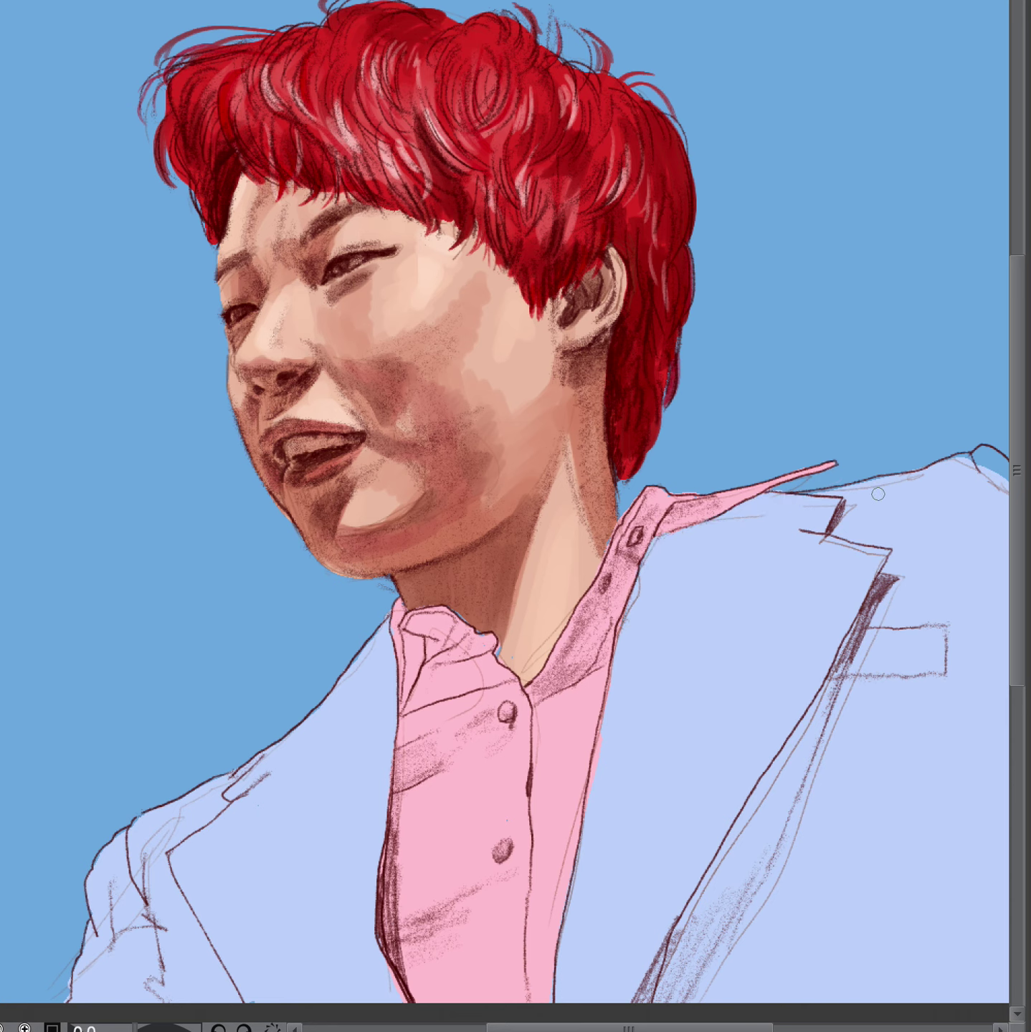
mouse_move(965, 472)
left_mouse_down()
mouse_move(971, 463)
mouse_move(992, 472)
left_mouse_up()
key("ctrl+z")
key("ctrl+z")
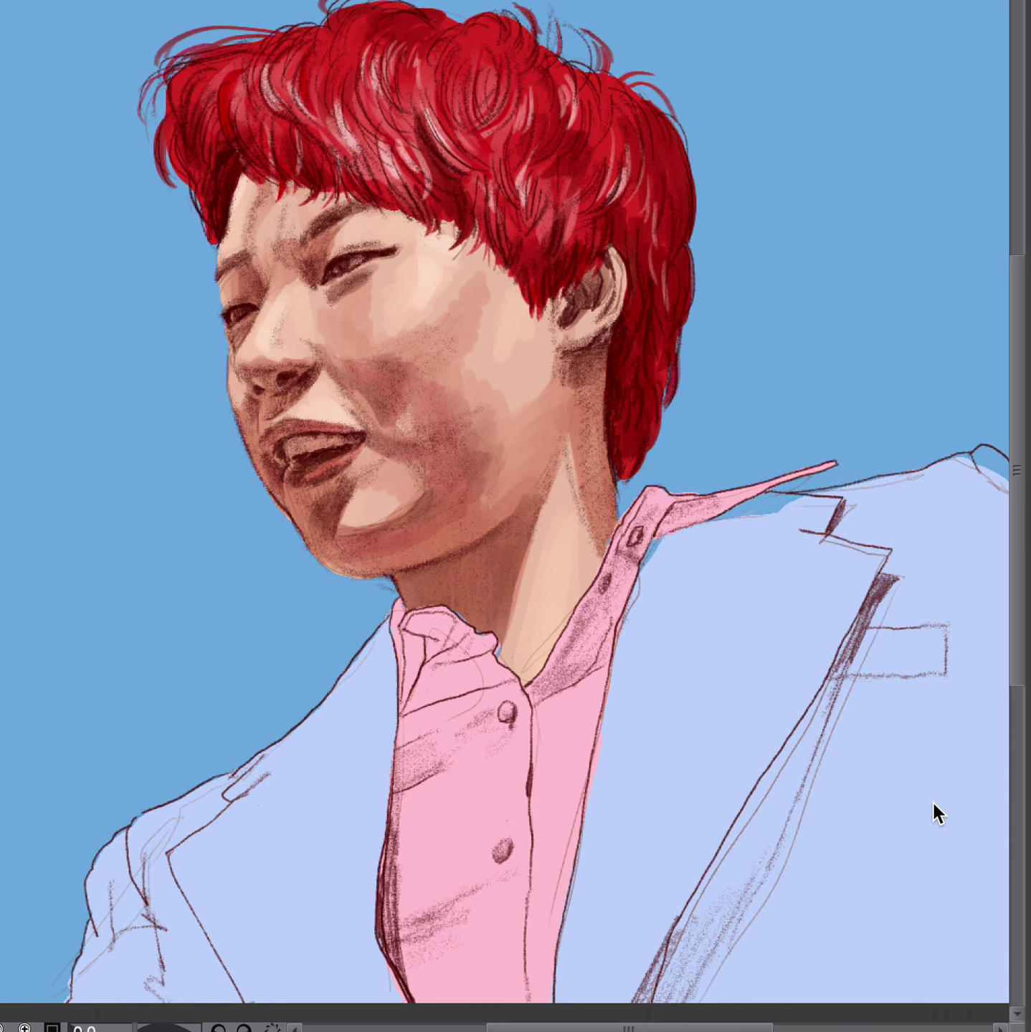
left_click_drag(378, 636, 321, 705)
key("ctrl+z")
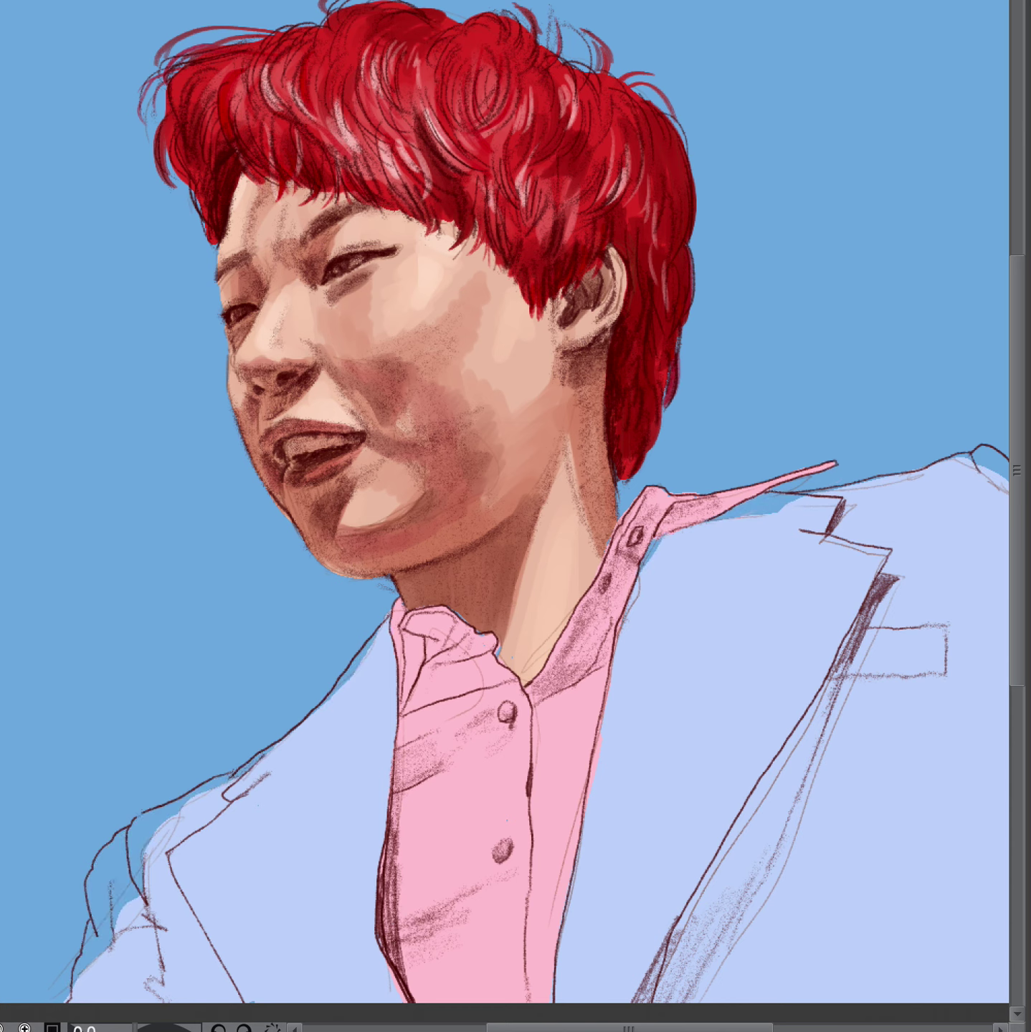
- Trim the excess pink below the right collar and extend the light blue jacket fill to the right lapel and shoulder outlines
left_click_drag(652, 569, 839, 471)
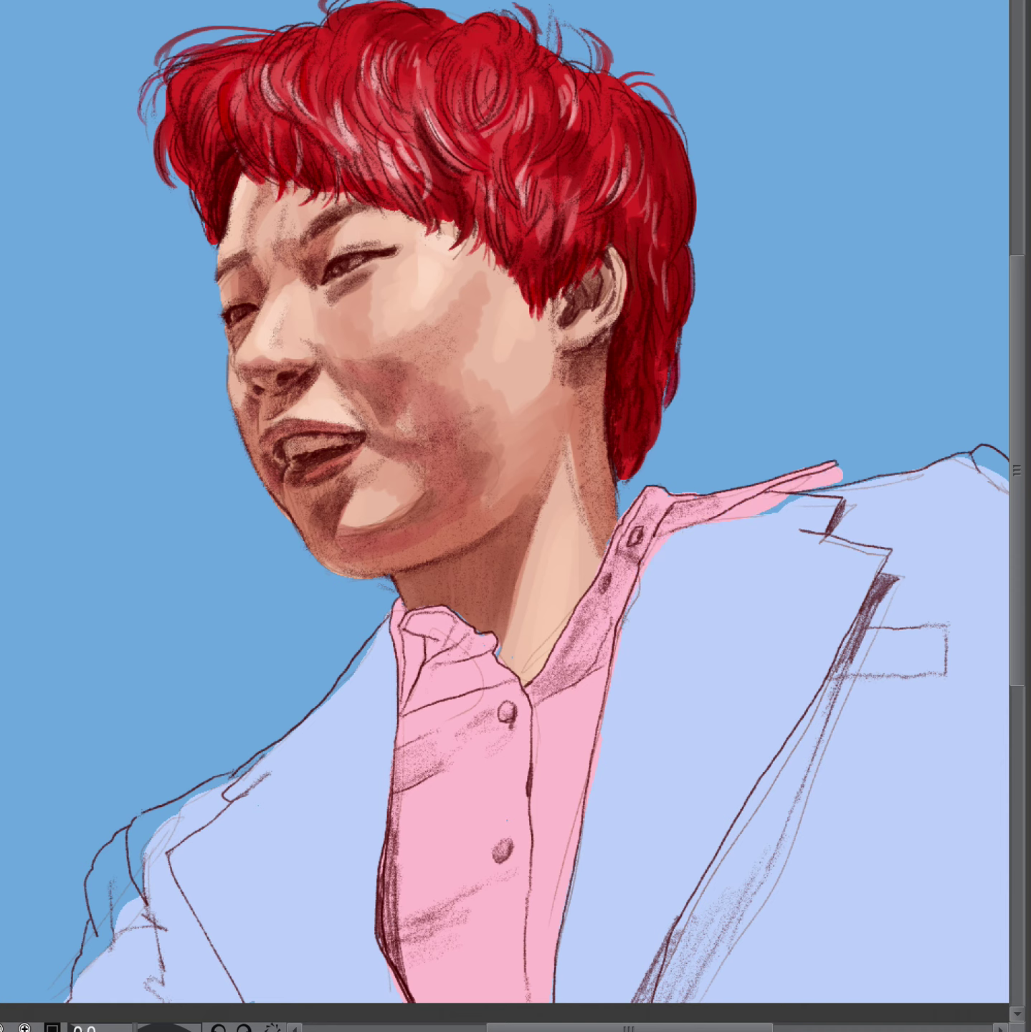
key("ctrl+z")
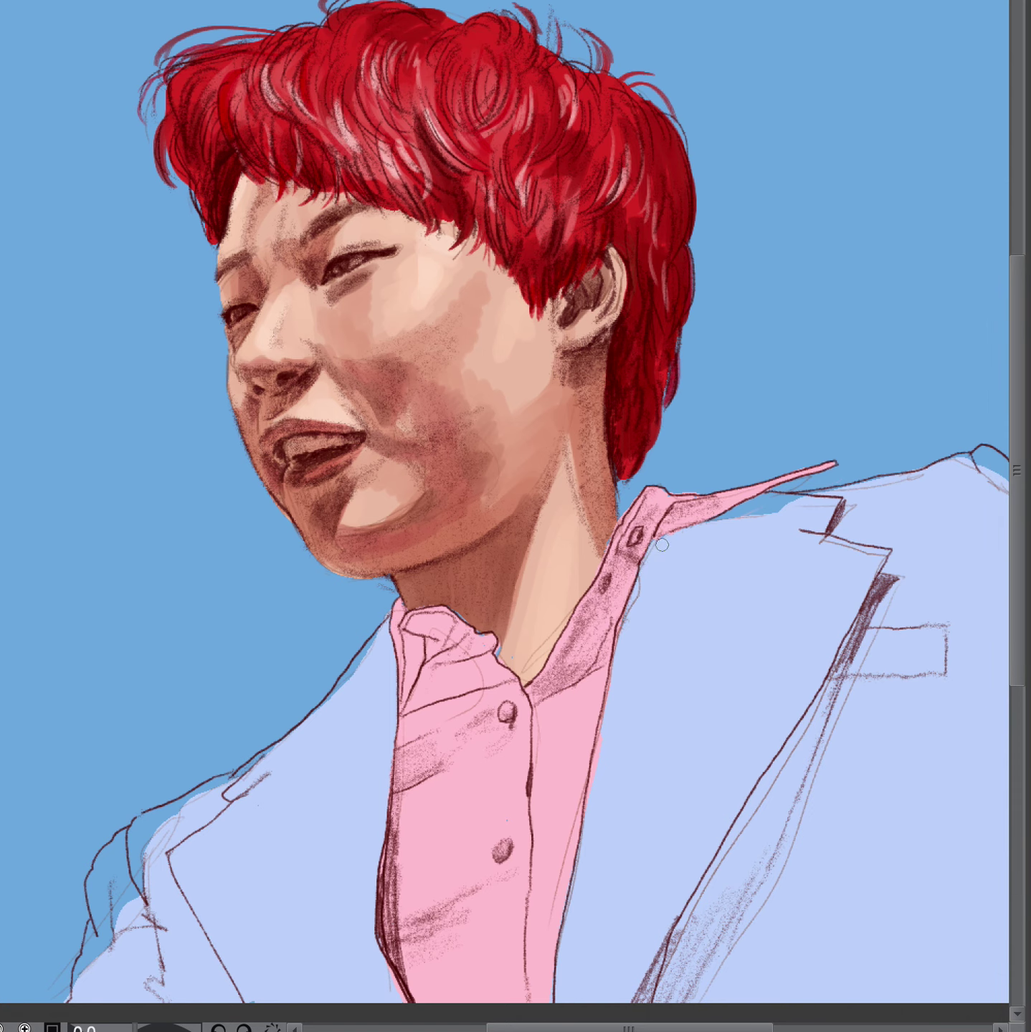
left_click_drag(718, 526, 820, 502)
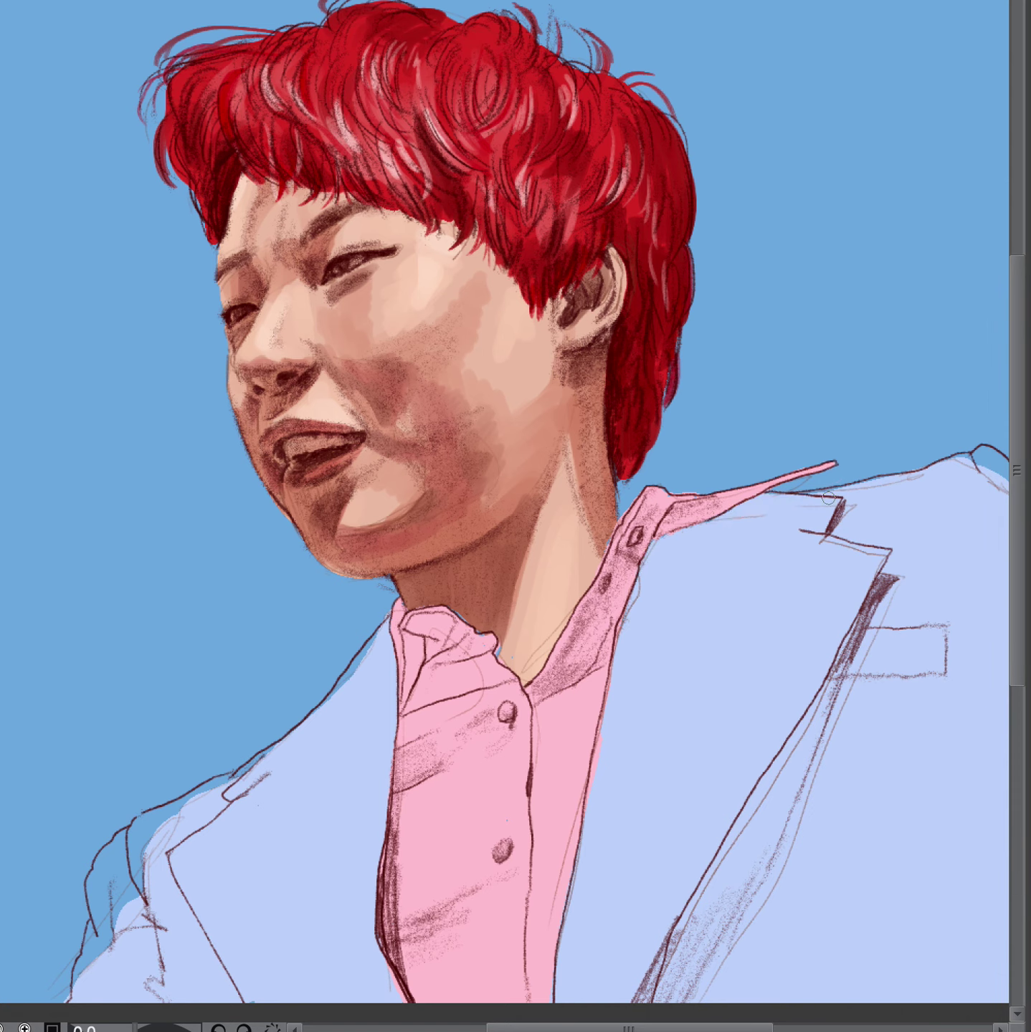
mouse_move(957, 474)
left_mouse_down()
mouse_move(982, 459)
mouse_move(997, 479)
mouse_move(987, 453)
left_mouse_up()
- Extend the light blue jacket fill to the new outlines of the left sleeve, shoulder and lapel
mouse_move(99, 861)
left_mouse_down()
mouse_move(93, 957)
mouse_move(104, 906)
mouse_move(92, 878)
mouse_move(140, 831)
mouse_move(236, 777)
left_mouse_up()
mouse_move(136, 847)
left_mouse_down()
mouse_move(114, 879)
mouse_move(138, 867)
left_mouse_up()
left_click_drag(246, 776, 266, 754)
mouse_move(362, 670)
left_mouse_down()
mouse_move(371, 645)
mouse_move(337, 705)
mouse_move(355, 668)
left_mouse_up()
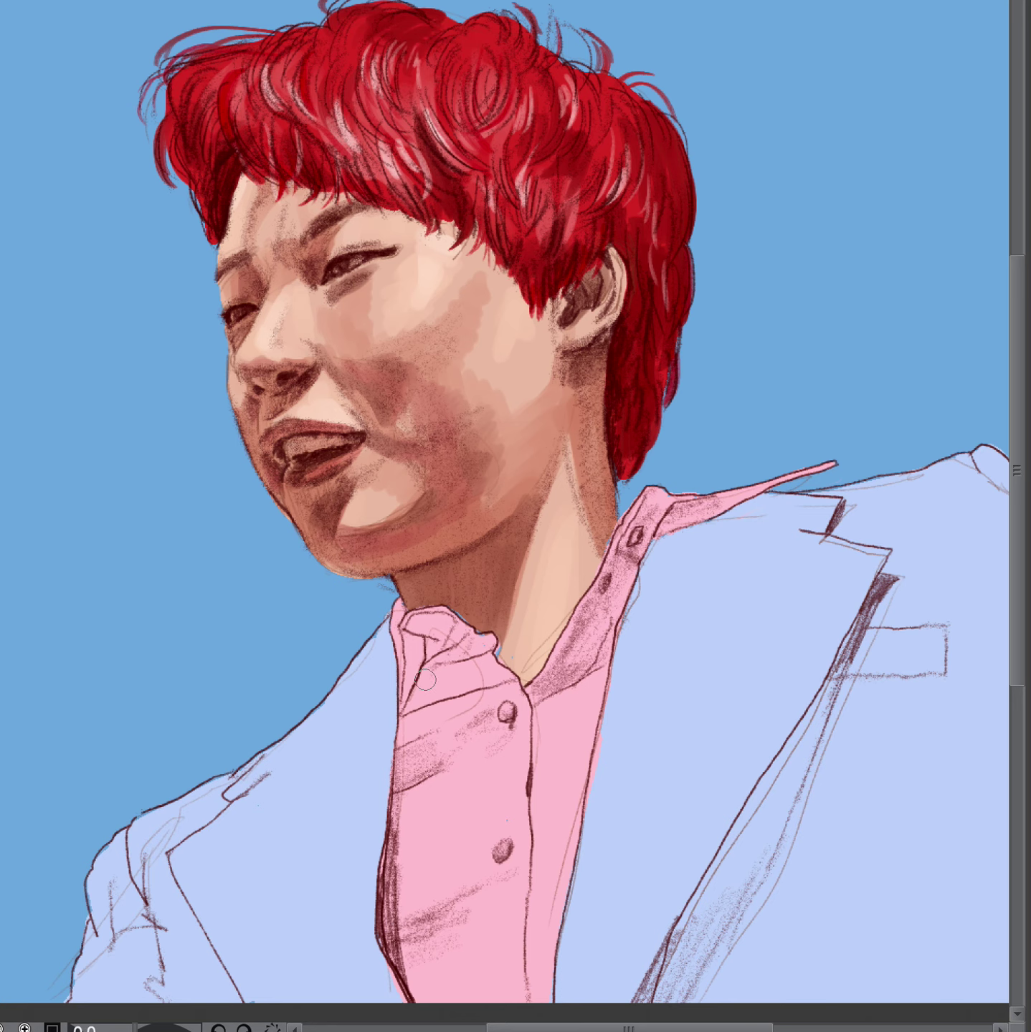
- Paint dark mauve shadows on the left collar, the crease below it and the shirt's left edge
mouse_move(414, 635)
left_mouse_down()
mouse_move(404, 699)
mouse_move(417, 636)
mouse_move(418, 660)
mouse_move(411, 629)
mouse_move(432, 625)
mouse_move(409, 628)
mouse_move(420, 618)
mouse_move(408, 625)
mouse_move(429, 656)
mouse_move(446, 618)
mouse_move(443, 648)
mouse_move(453, 629)
mouse_move(485, 642)
mouse_move(447, 656)
mouse_move(479, 654)
mouse_move(465, 659)
mouse_move(426, 662)
mouse_move(418, 707)
mouse_move(444, 687)
mouse_move(457, 666)
mouse_move(441, 679)
mouse_move(447, 664)
mouse_move(472, 689)
mouse_move(498, 687)
left_mouse_up()
mouse_move(395, 785)
left_mouse_down()
mouse_move(430, 754)
mouse_move(448, 754)
mouse_move(396, 790)
mouse_move(382, 933)
left_mouse_up()
mouse_move(380, 848)
left_mouse_down()
mouse_move(390, 967)
mouse_move(409, 992)
left_mouse_up()
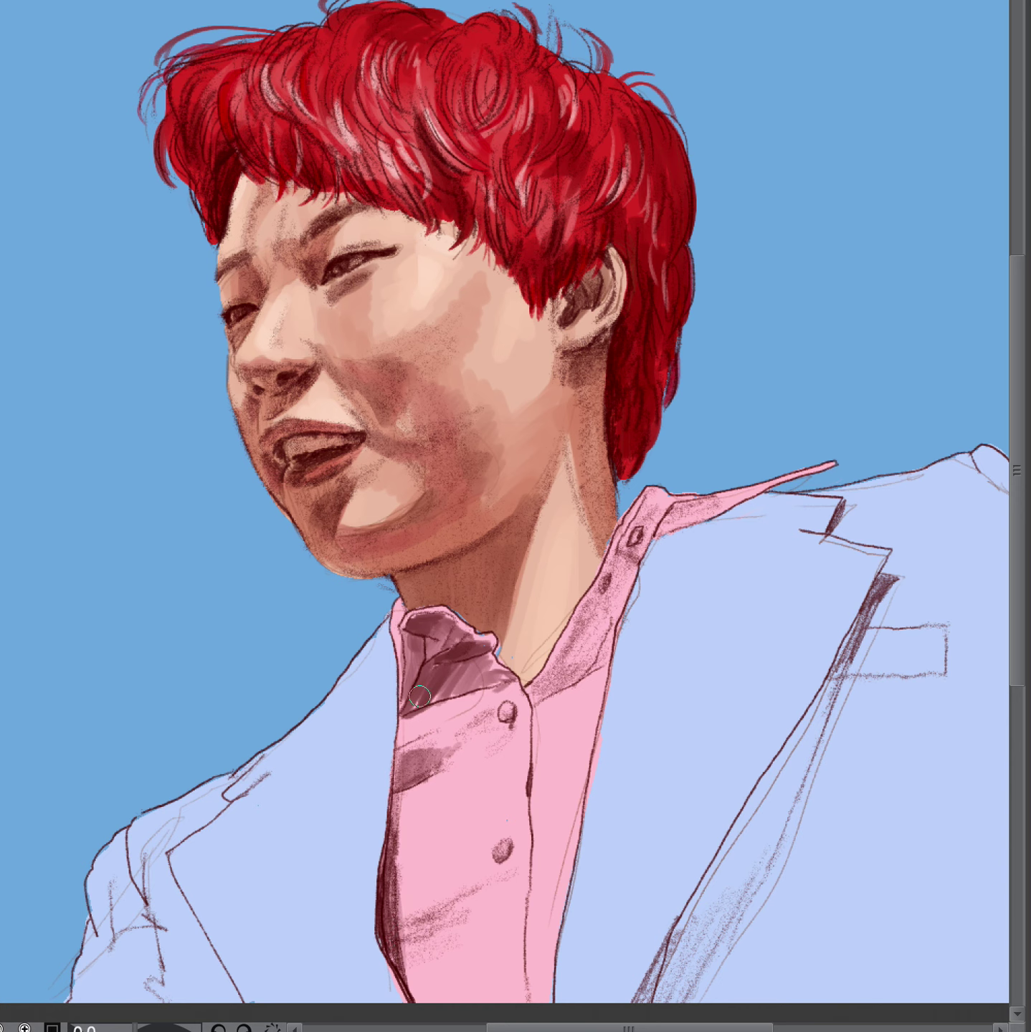
mouse_move(418, 696)
left_mouse_down()
mouse_move(449, 696)
mouse_move(411, 694)
mouse_move(417, 653)
mouse_move(400, 604)
left_mouse_up()
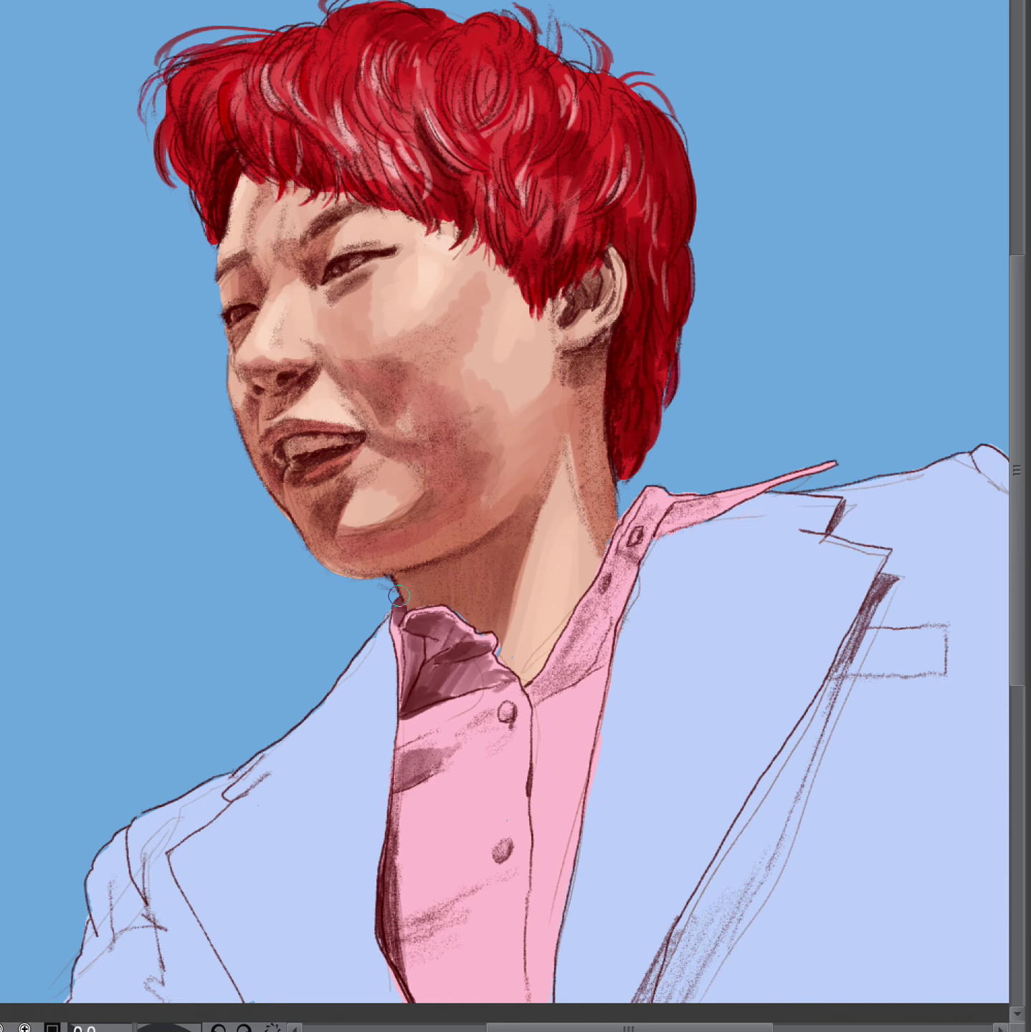
- Paint dark mauve shadow over the right collar and its inner side, and add faint pink creases around the shirt buttons
mouse_move(622, 546)
left_mouse_down()
mouse_move(617, 564)
mouse_move(630, 570)
mouse_move(645, 502)
mouse_move(660, 501)
mouse_move(648, 530)
mouse_move(728, 502)
mouse_move(663, 511)
mouse_move(718, 511)
mouse_move(838, 462)
left_mouse_up()
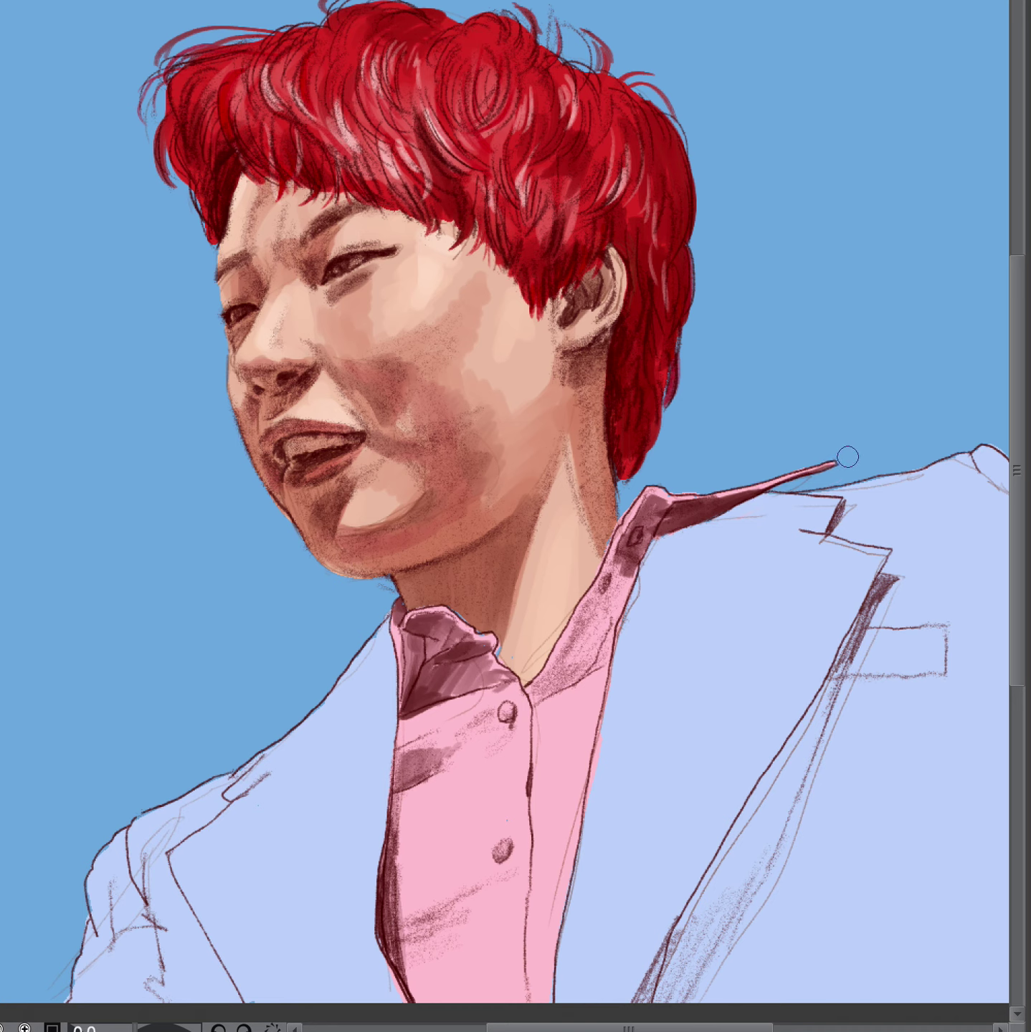
mouse_move(551, 670)
left_mouse_down()
mouse_move(532, 705)
mouse_move(561, 680)
mouse_move(578, 628)
mouse_move(568, 646)
mouse_move(561, 661)
mouse_move(610, 577)
mouse_move(582, 613)
mouse_move(615, 561)
mouse_move(567, 675)
mouse_move(624, 561)
mouse_move(578, 676)
mouse_move(607, 656)
left_mouse_up()
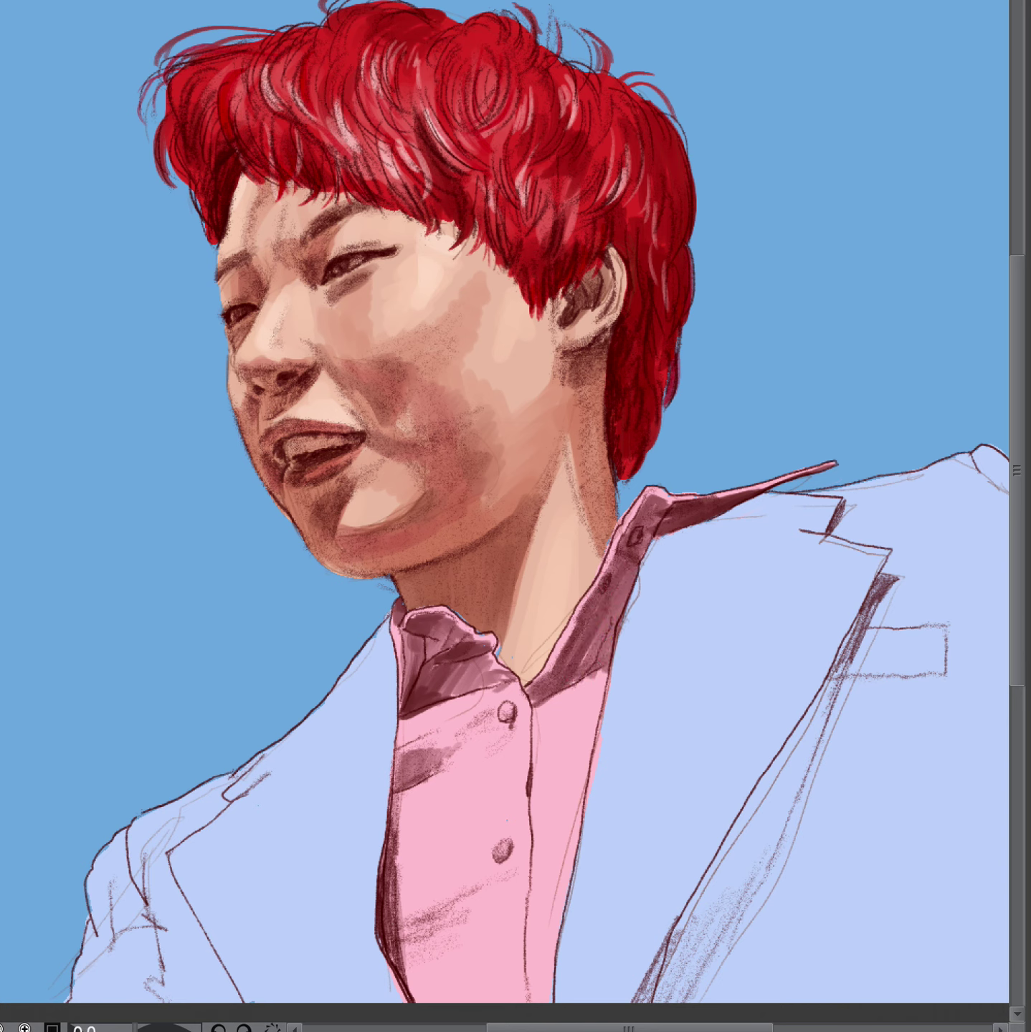
mouse_move(493, 729)
left_mouse_down()
mouse_move(473, 753)
mouse_move(472, 837)
mouse_move(501, 860)
mouse_move(494, 982)
left_mouse_up()
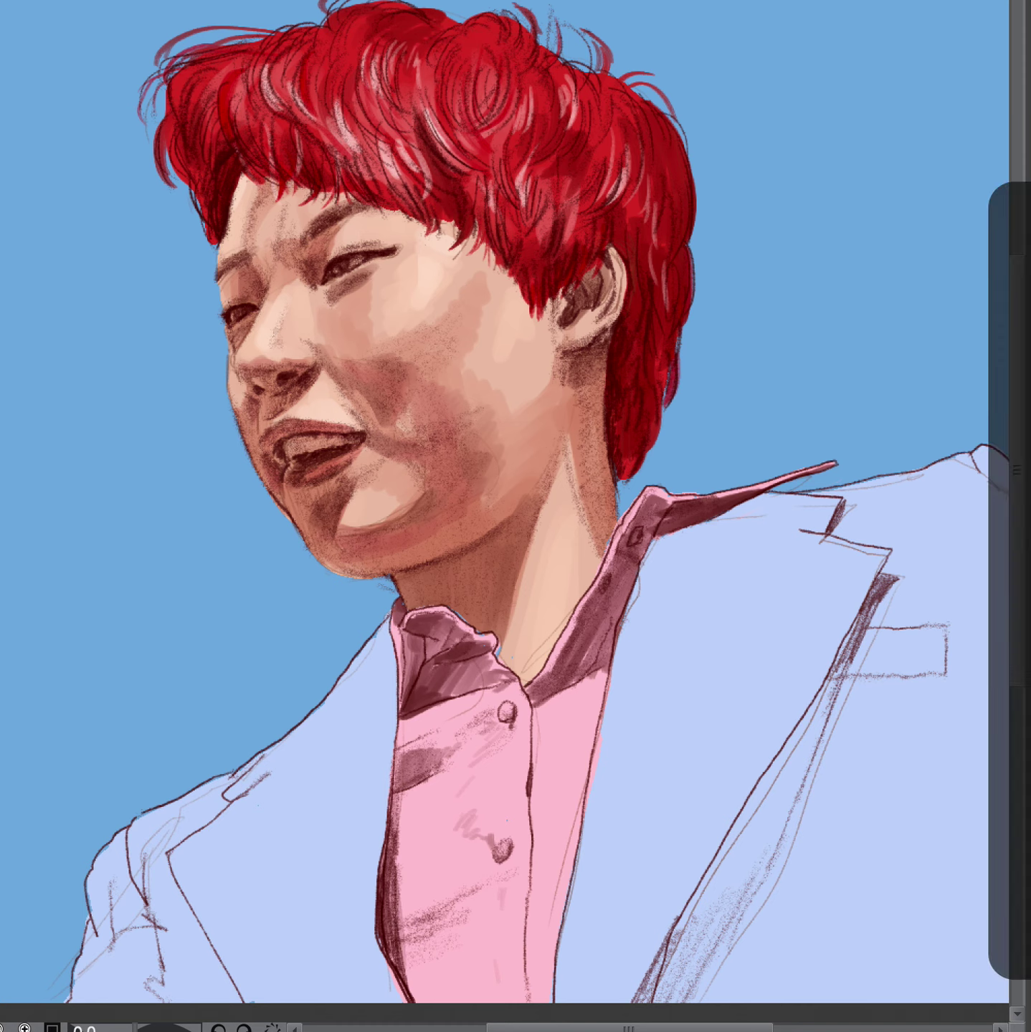
- Paint dark blue shadows beside the left lapel's lower edge, on the left sleeve seam and along the shoulder line up to the shirt collar
mouse_move(172, 891)
left_mouse_down()
mouse_move(232, 1014)
mouse_move(187, 915)
mouse_move(242, 1009)
mouse_move(174, 882)
mouse_move(144, 901)
mouse_move(142, 860)
left_mouse_up()
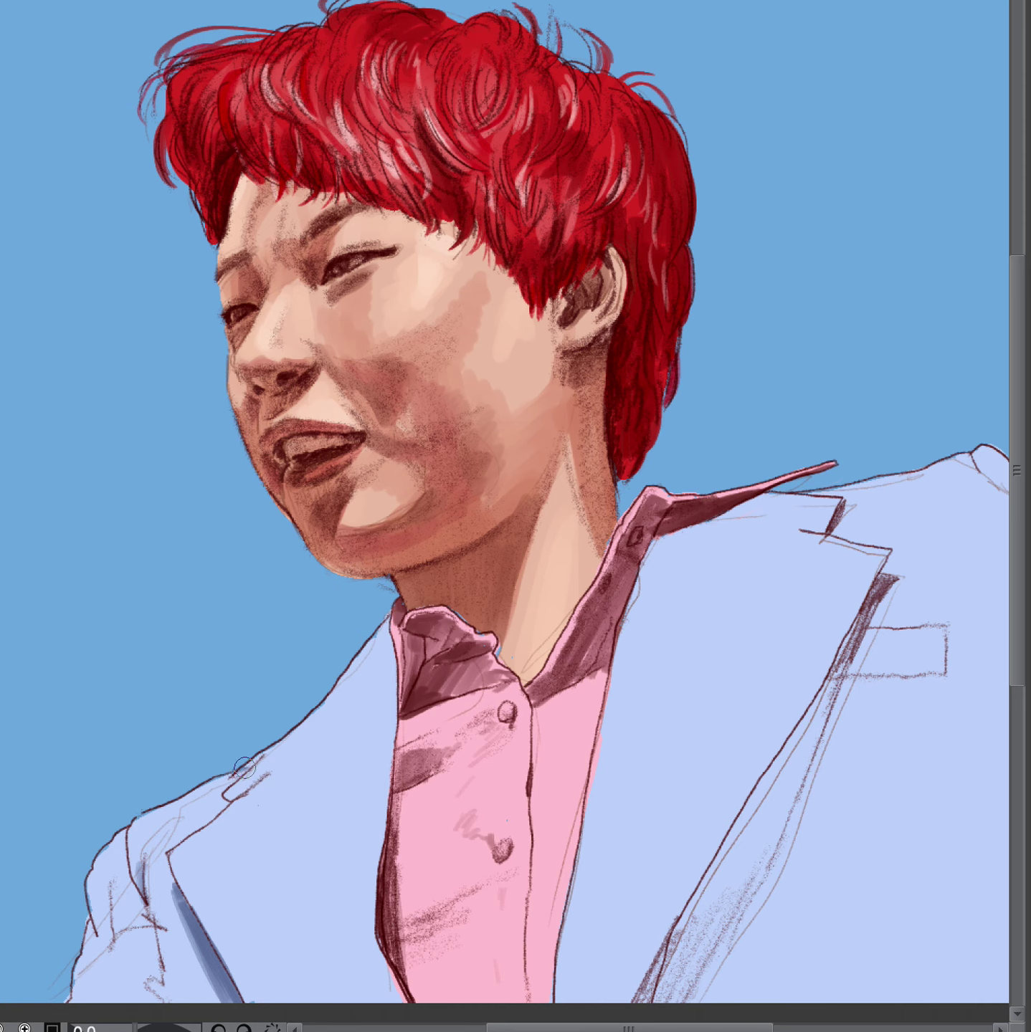
mouse_move(238, 773)
left_mouse_down()
mouse_move(276, 752)
mouse_move(370, 655)
mouse_move(351, 658)
mouse_move(380, 634)
mouse_move(387, 645)
mouse_move(388, 616)
mouse_move(383, 637)
left_mouse_up()
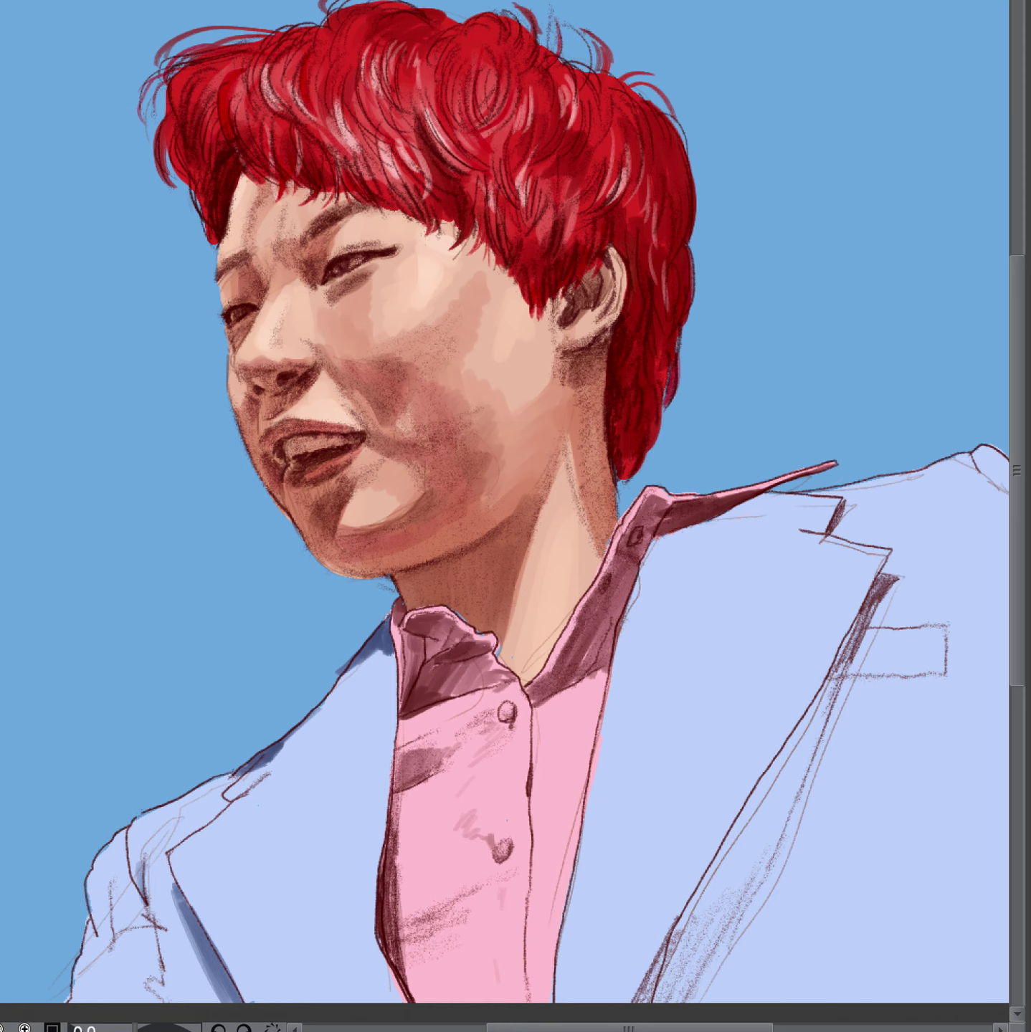
- Fill the long shadow beneath the right lapel with dark blue and shade the jacket collar below the pink shirt collar
mouse_move(1014, 502)
left_click_drag(887, 583, 624, 1014)
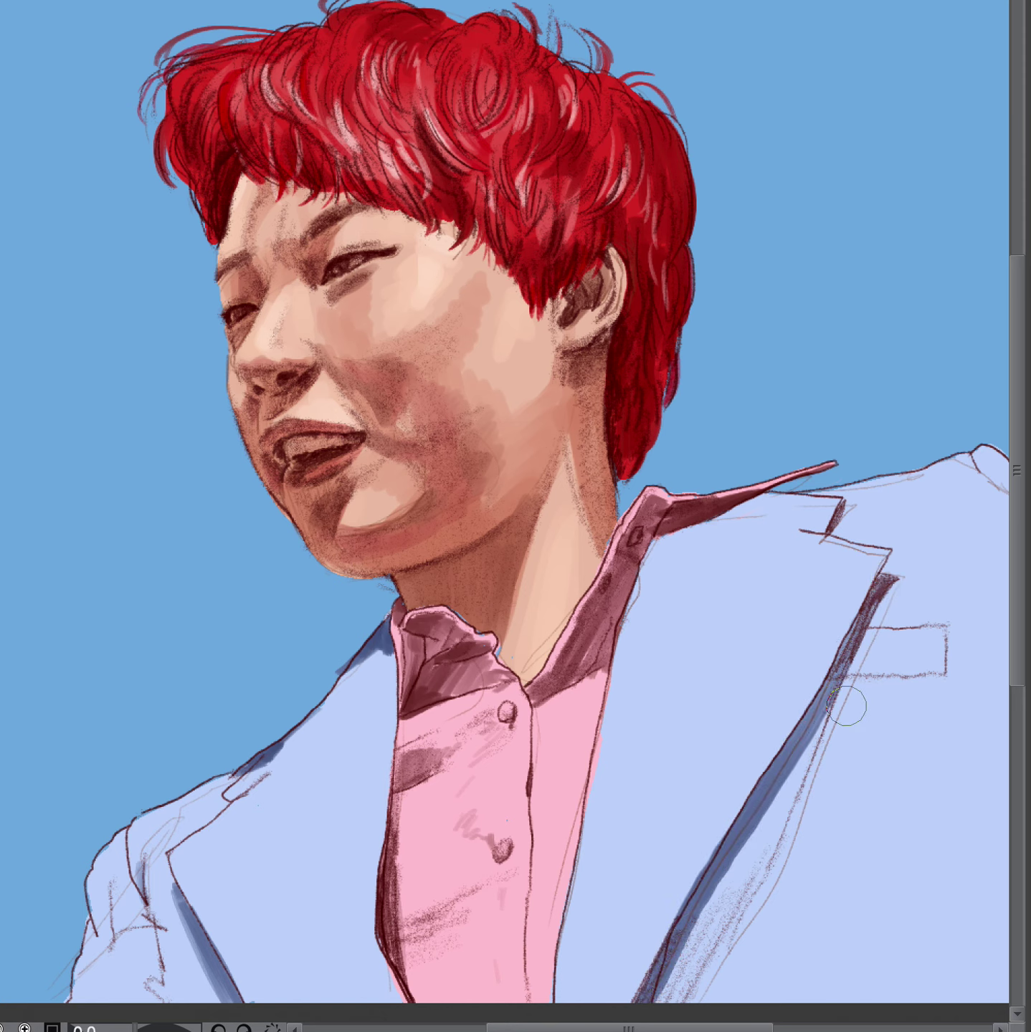
left_click_drag(765, 853, 670, 993)
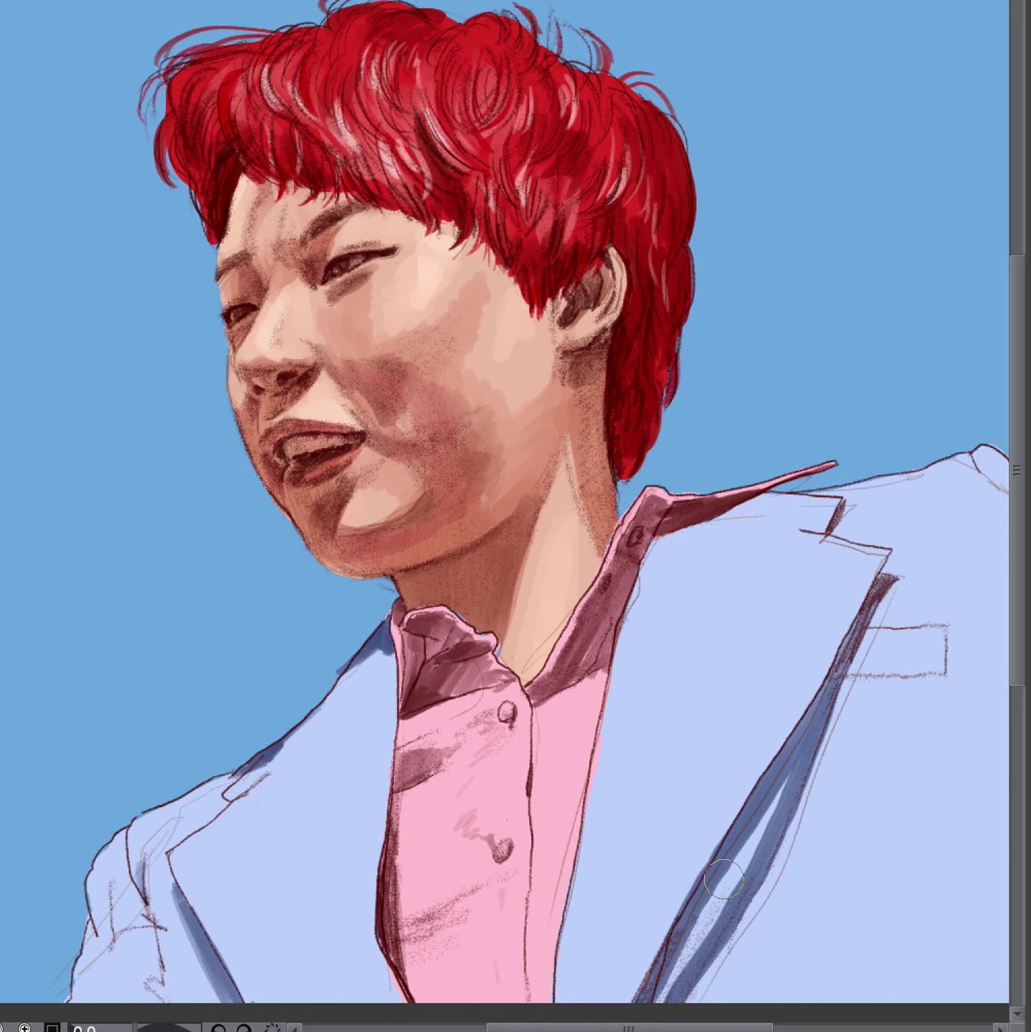
left_click_drag(792, 767, 667, 993)
left_click_drag(753, 824, 666, 989)
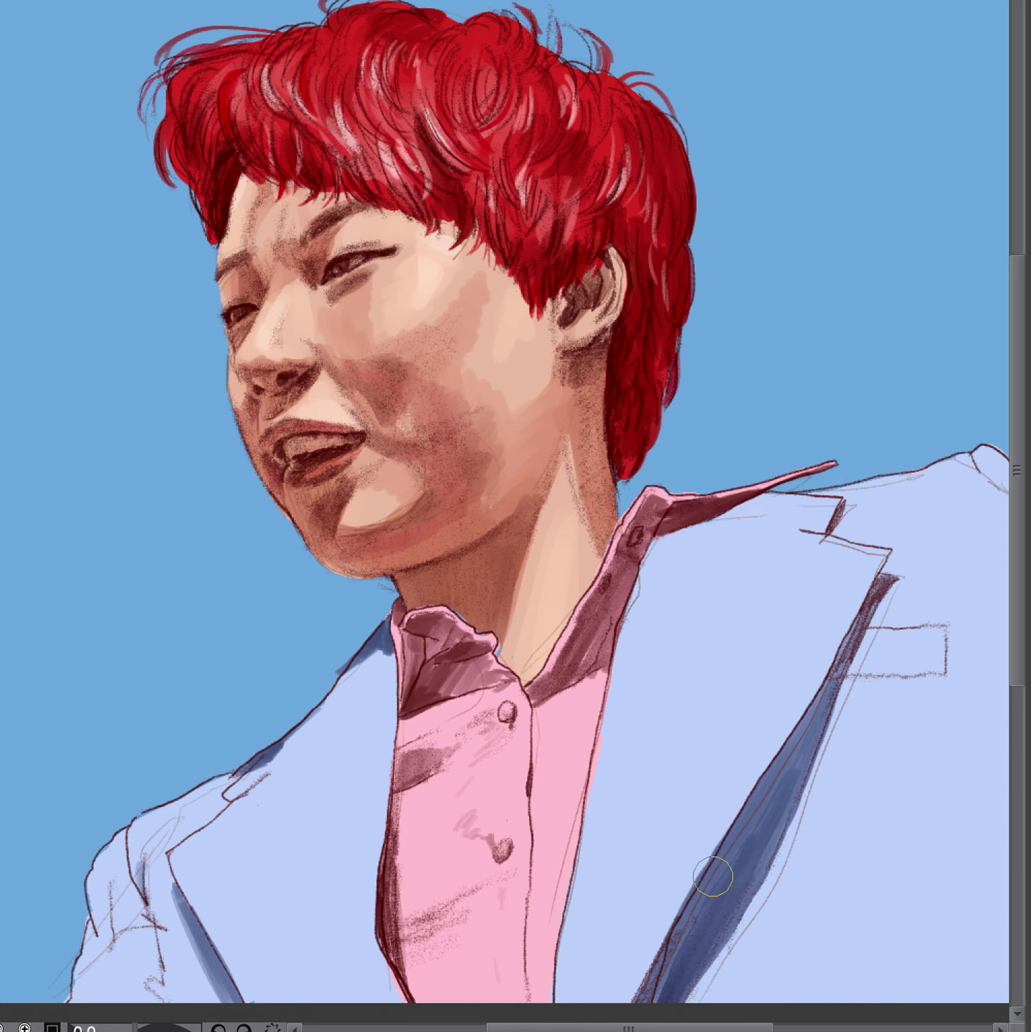
mouse_move(650, 546)
left_mouse_down()
mouse_move(700, 514)
mouse_move(777, 501)
mouse_move(743, 499)
mouse_move(831, 495)
mouse_move(754, 511)
mouse_move(842, 494)
left_mouse_up()
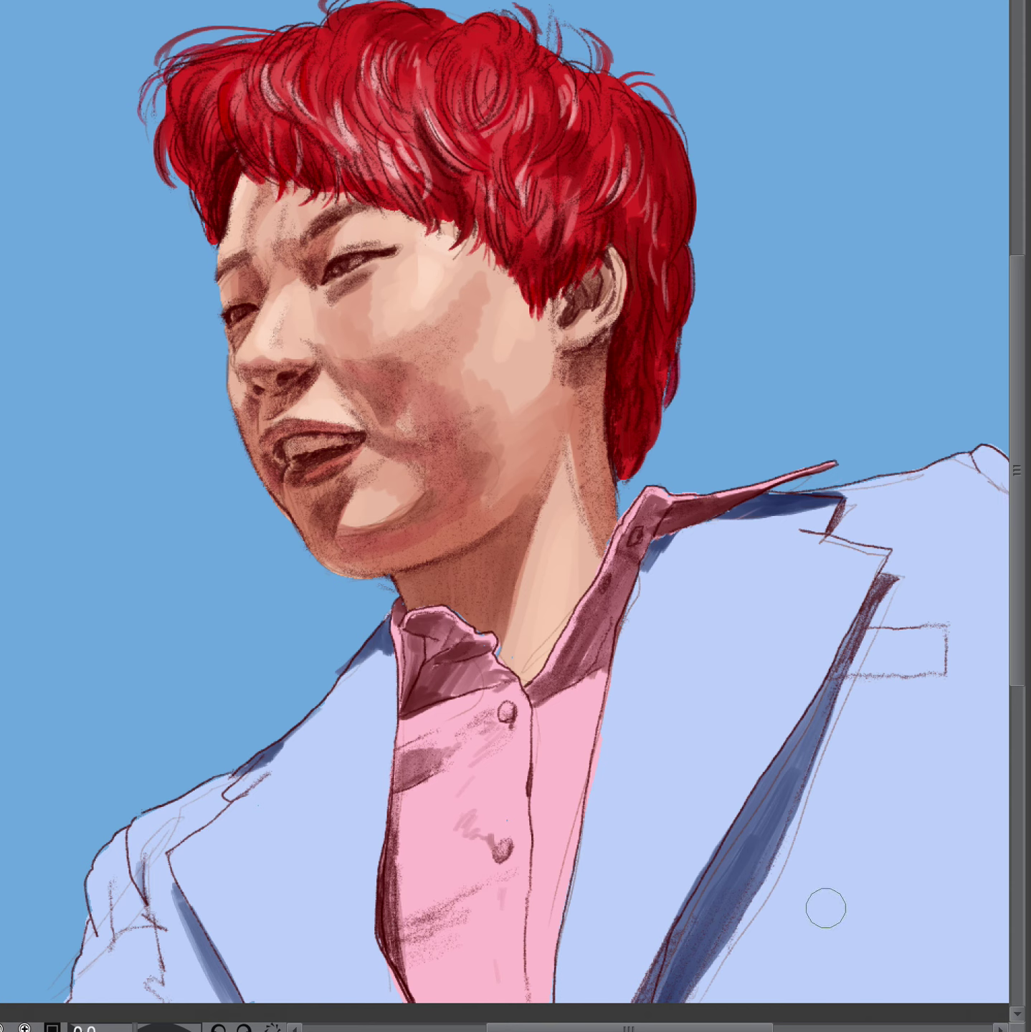
- Paint a broad diagonal navy fold across the jacket front below the breast pocket, softening its edges with mid-blue strokes toward the lapel shadow
mouse_move(990, 730)
left_mouse_down()
mouse_move(763, 1003)
mouse_move(832, 941)
mouse_move(904, 844)
mouse_move(812, 971)
mouse_move(917, 818)
mouse_move(1002, 726)
mouse_move(968, 765)
mouse_move(848, 984)
mouse_move(858, 957)
left_mouse_up()
mouse_move(886, 868)
left_mouse_down()
mouse_move(849, 926)
mouse_move(962, 756)
mouse_move(895, 825)
mouse_move(913, 840)
mouse_move(980, 739)
mouse_move(773, 1011)
left_mouse_up()
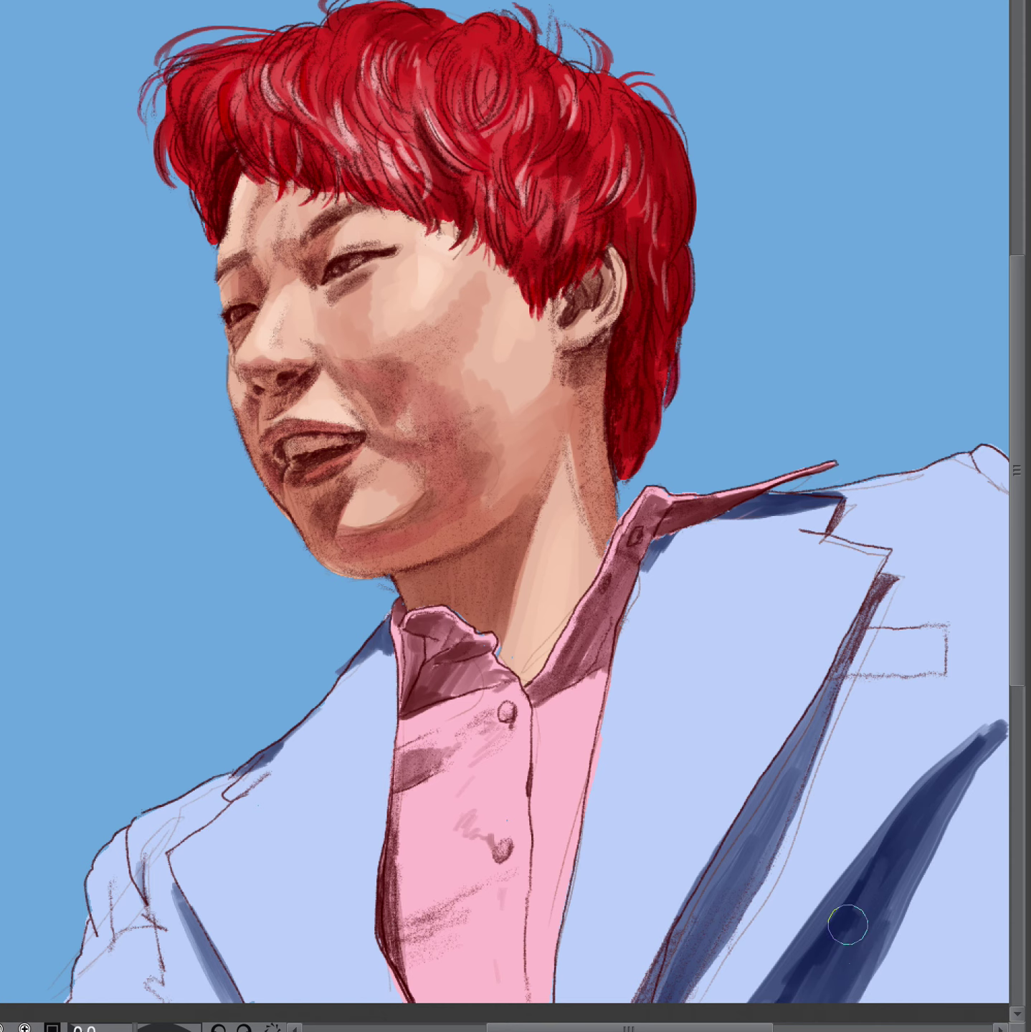
left_click_drag(907, 832, 784, 1008)
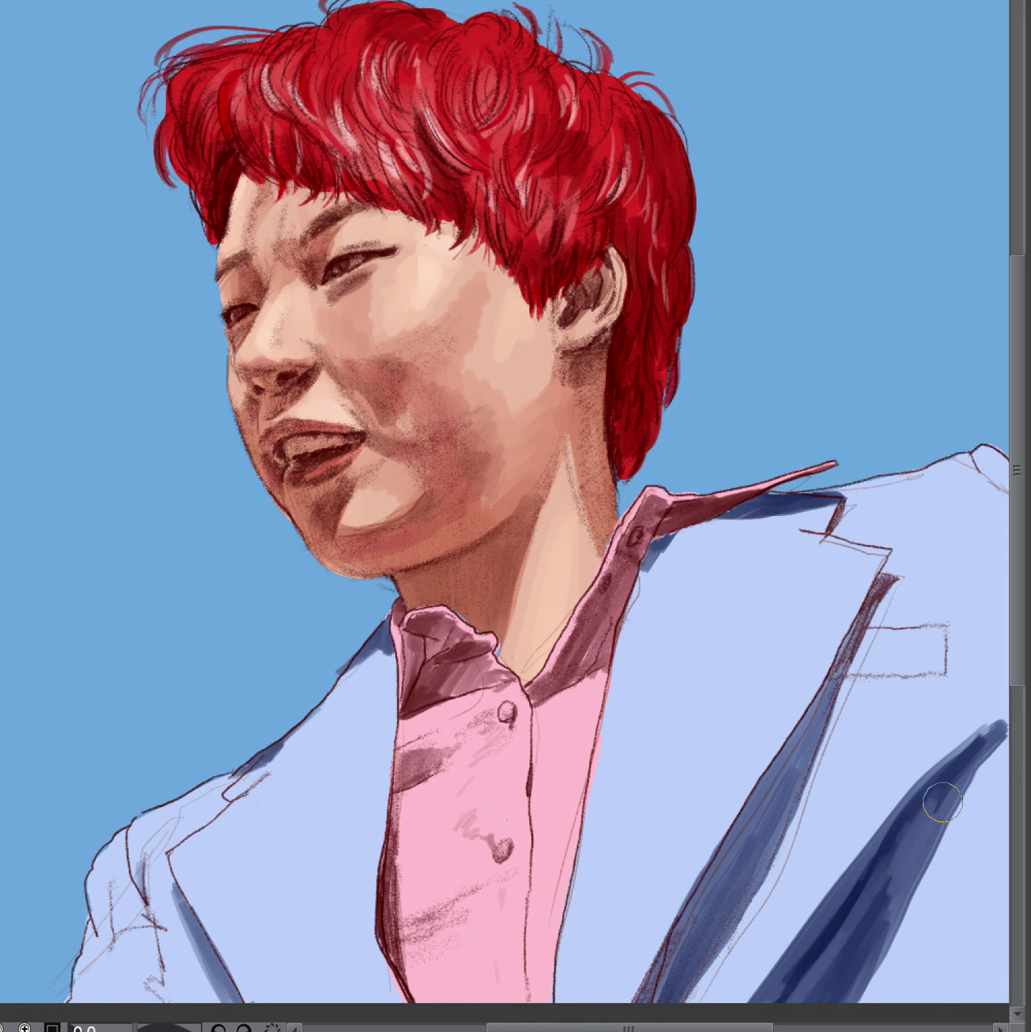
mouse_move(942, 803)
left_mouse_down()
mouse_move(909, 892)
mouse_move(991, 761)
mouse_move(997, 733)
left_mouse_up()
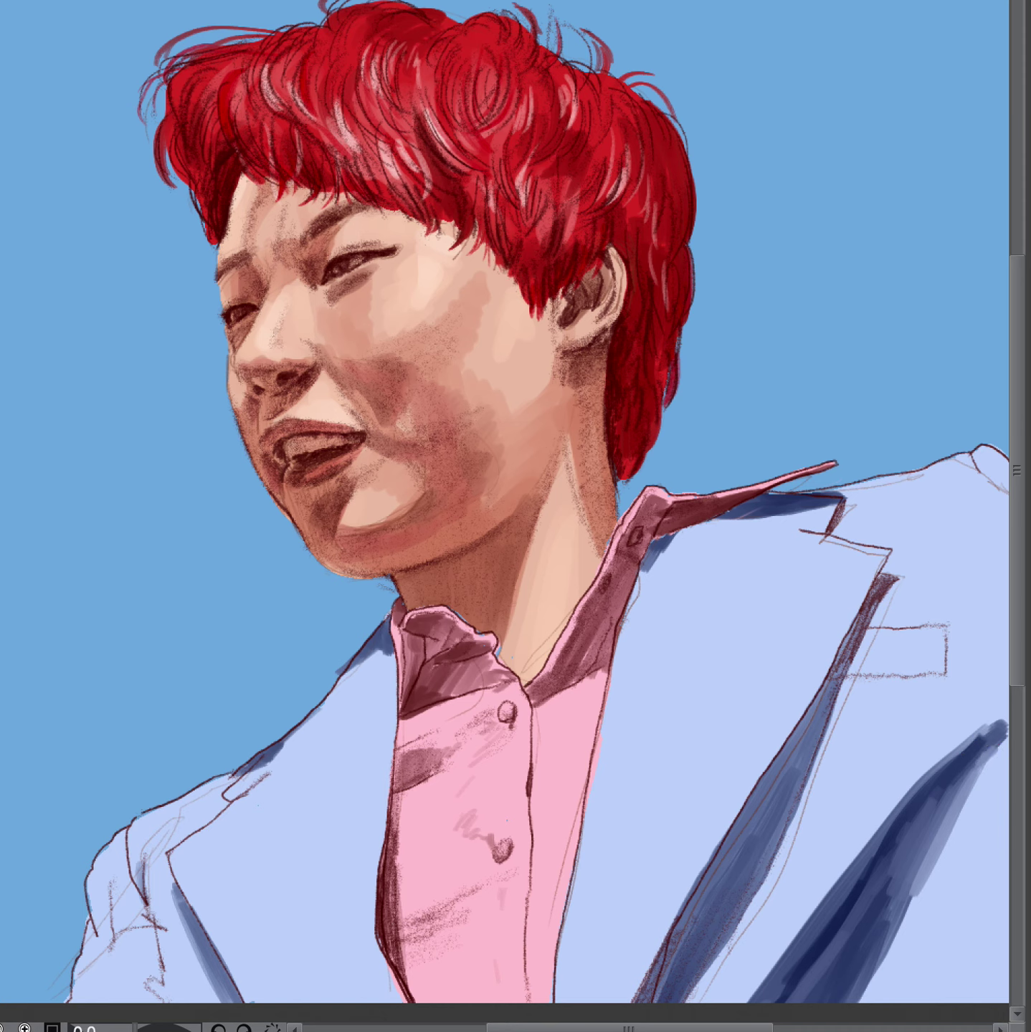
mouse_move(746, 906)
left_mouse_down()
mouse_move(715, 1000)
mouse_move(749, 907)
mouse_move(695, 987)
mouse_move(753, 953)
mouse_move(742, 1002)
mouse_move(827, 878)
mouse_move(1000, 720)
mouse_move(933, 787)
left_mouse_up()
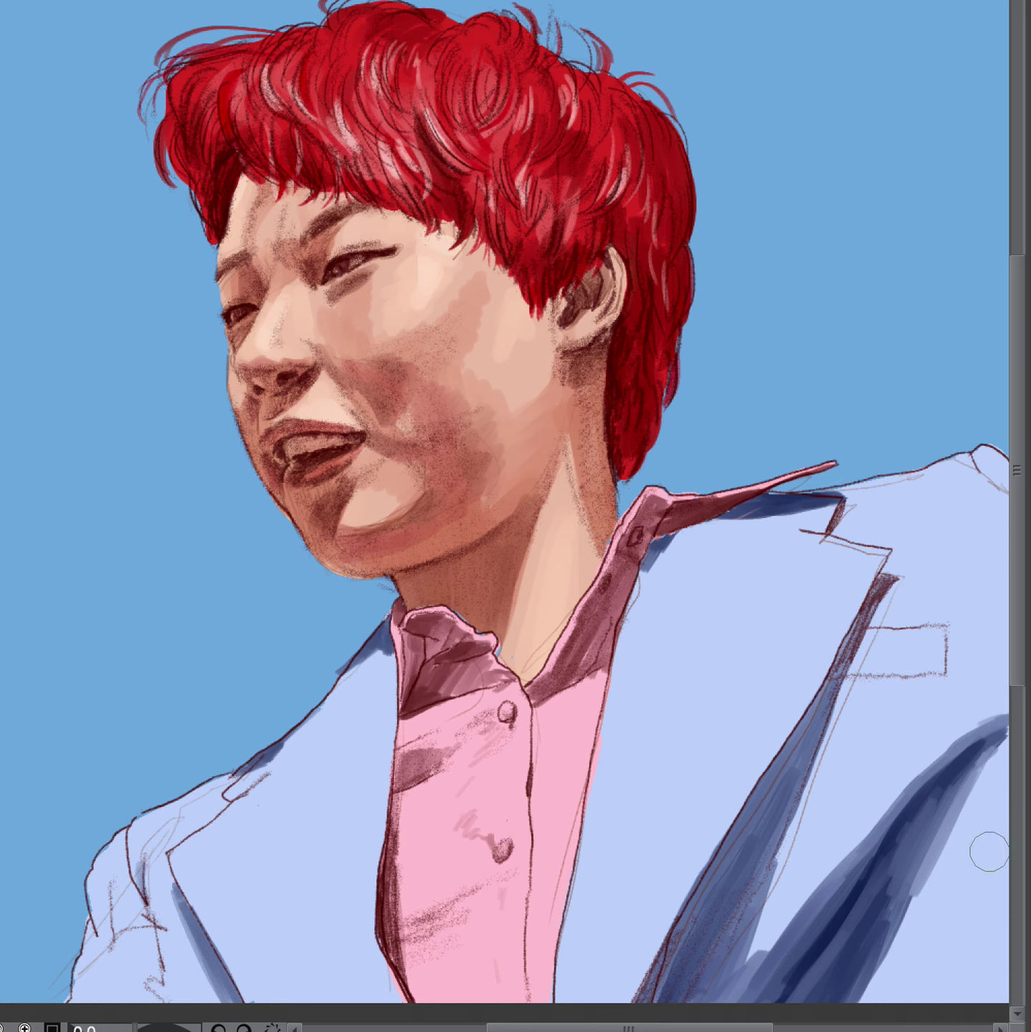
mouse_move(796, 967)
left_mouse_down()
mouse_move(790, 1003)
mouse_move(855, 876)
mouse_move(871, 883)
mouse_move(906, 849)
left_mouse_up()
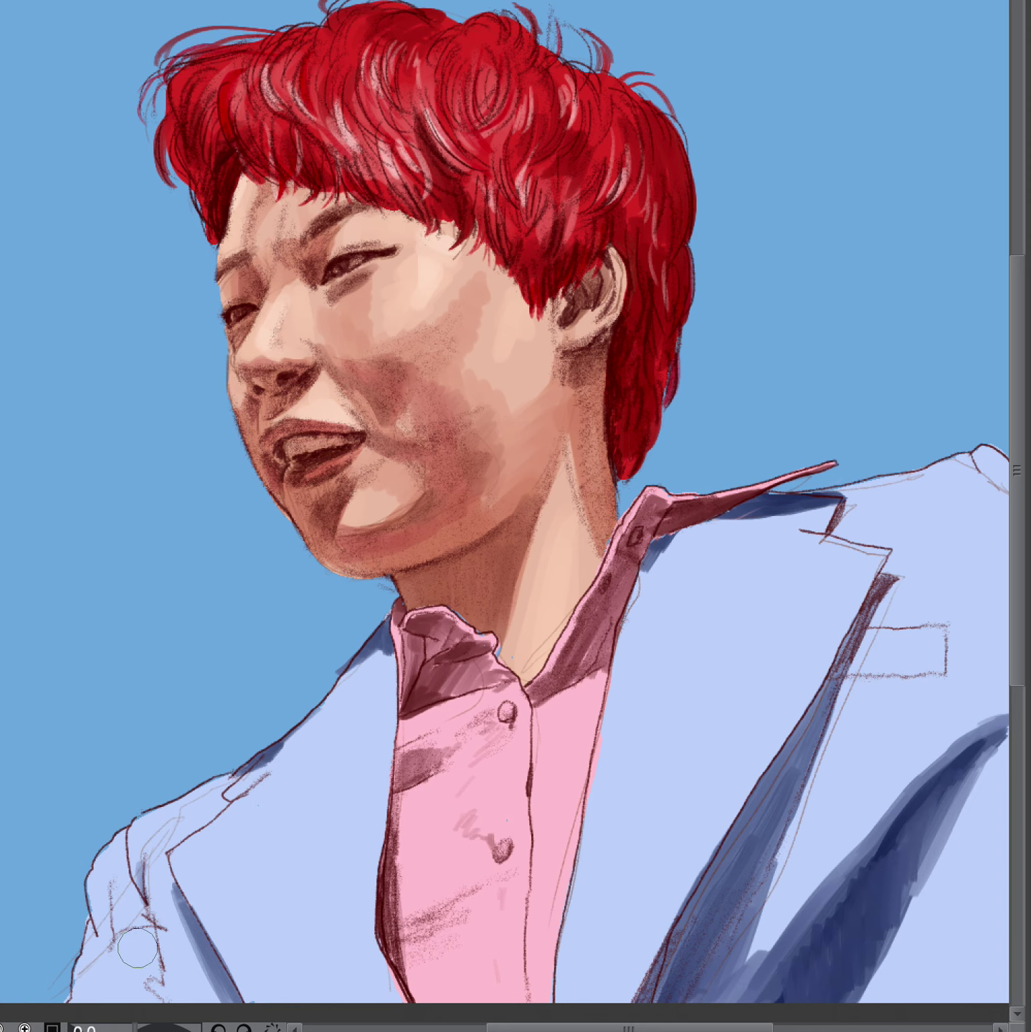
- Paint muted blue shadows and fabric creases on the left jacket sleeve around the elbow folds
mouse_move(119, 920)
left_mouse_down()
mouse_move(100, 913)
mouse_move(94, 882)
mouse_move(111, 906)
mouse_move(146, 919)
mouse_move(107, 939)
mouse_move(144, 962)
mouse_move(159, 1003)
left_mouse_up()
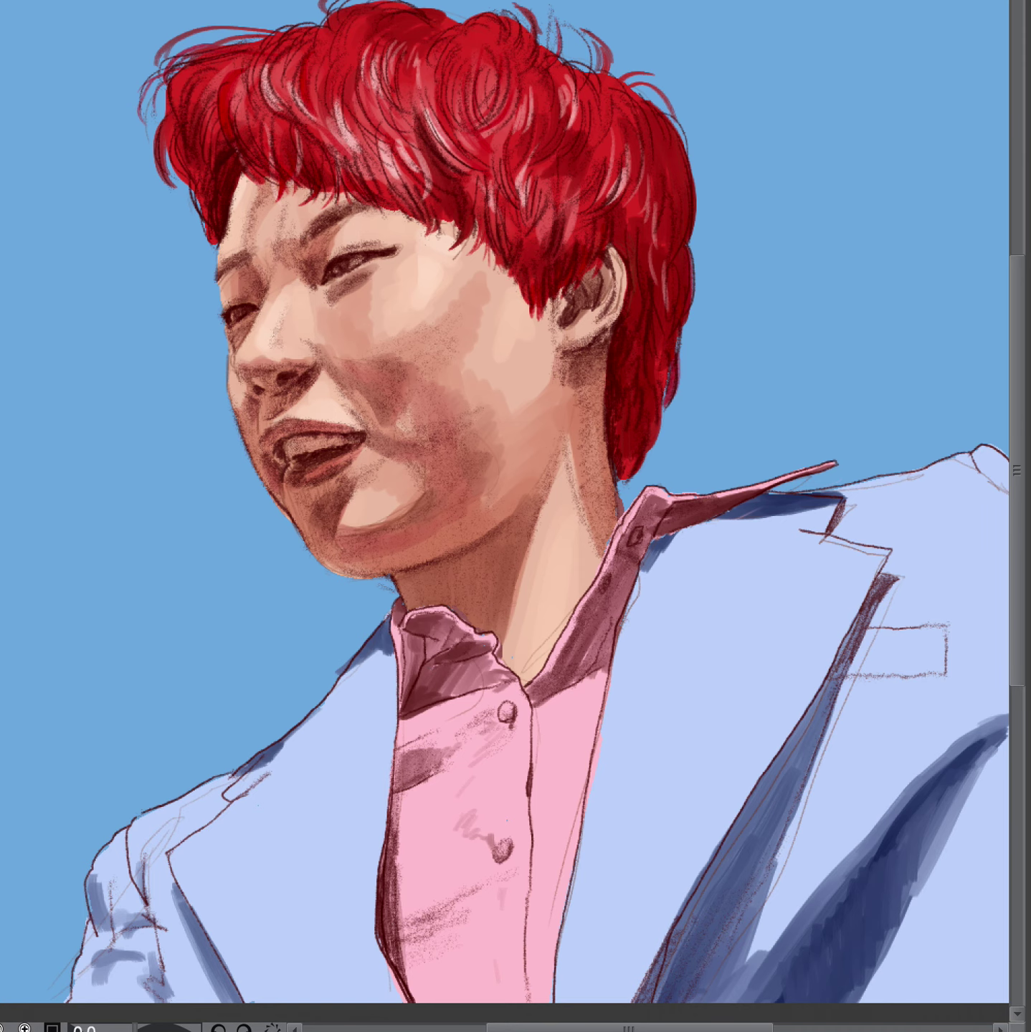
scroll(1019, 624, "up", 2)
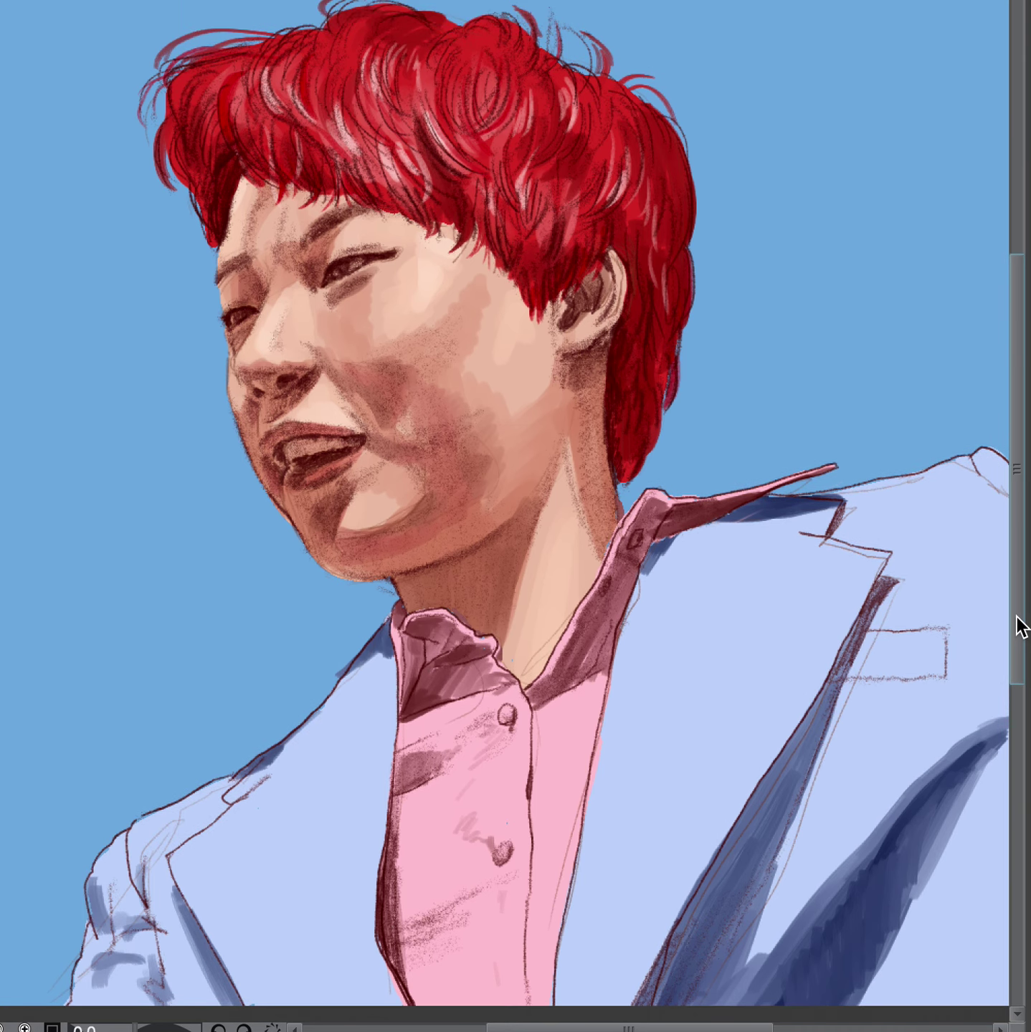
scroll(1019, 620, "up", 1)
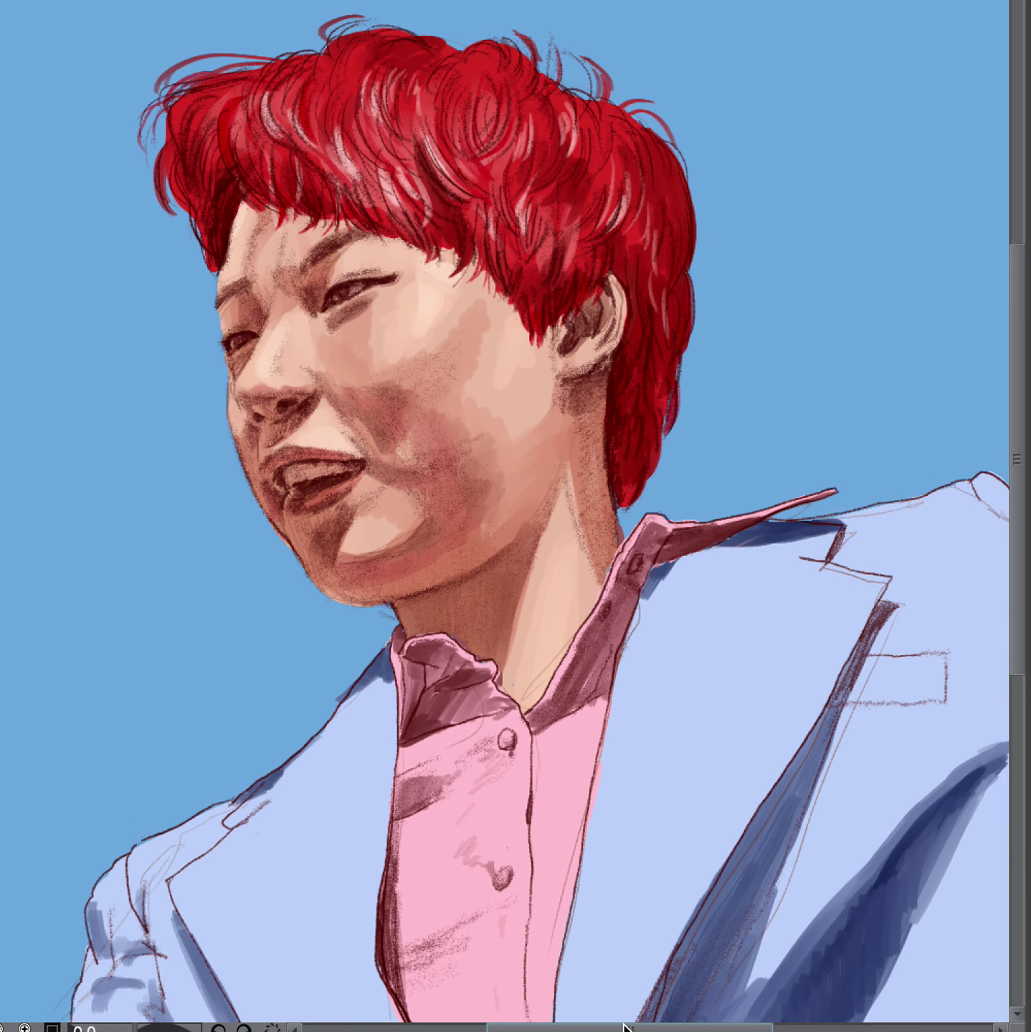
scroll(616, 1028, "left", 2)
scroll(617, 1027, "left", 1)
scroll(618, 1027, "right", 1)
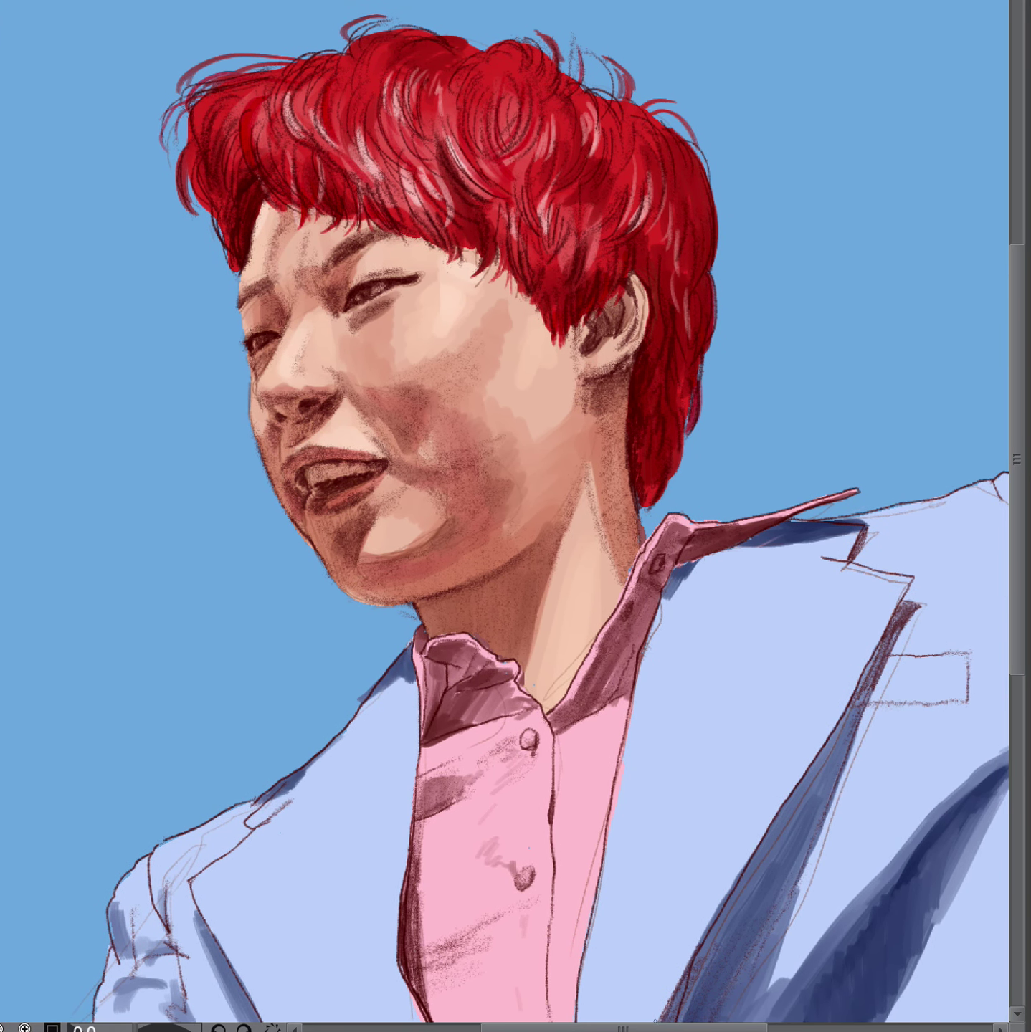